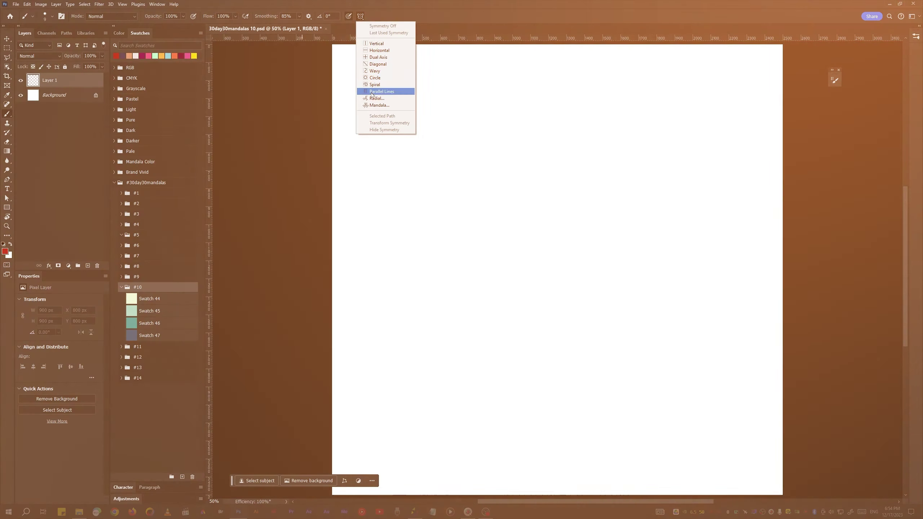
# Set up radial painting symmetry with 8 segments.
pyautogui.click(376, 98)
pyautogui.click(449, 242)
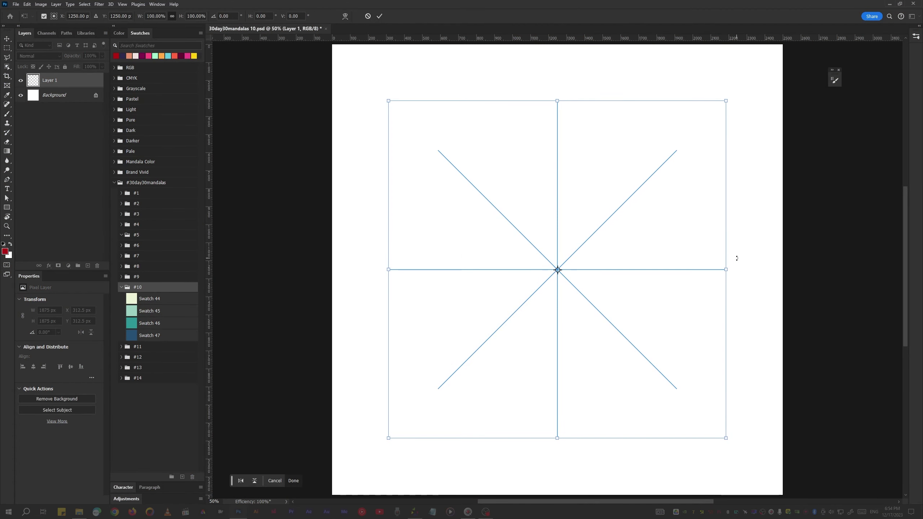
pyautogui.press('Return')
# Zoom into the canvas centre and load the brush with teal Swatch 46.
pyautogui.press('z')
pyautogui.click(581, 271)
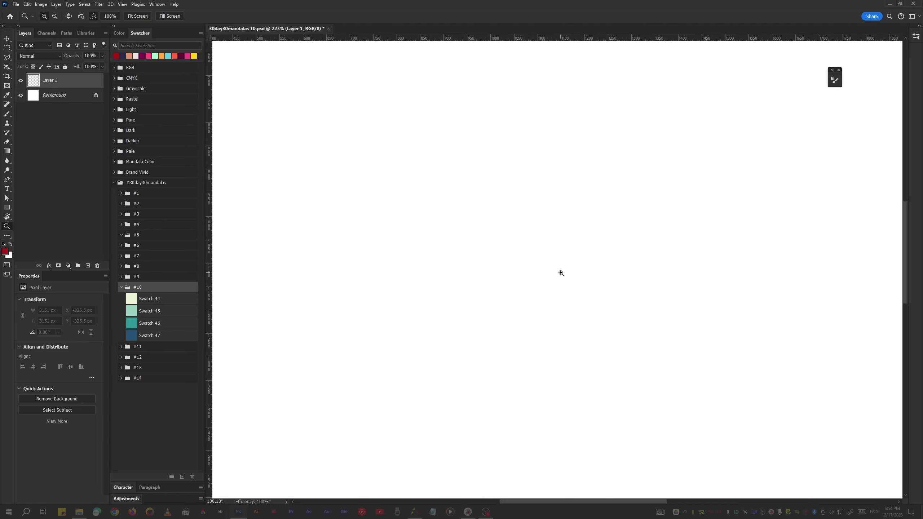
pyautogui.press('b')
pyautogui.click(149, 322)
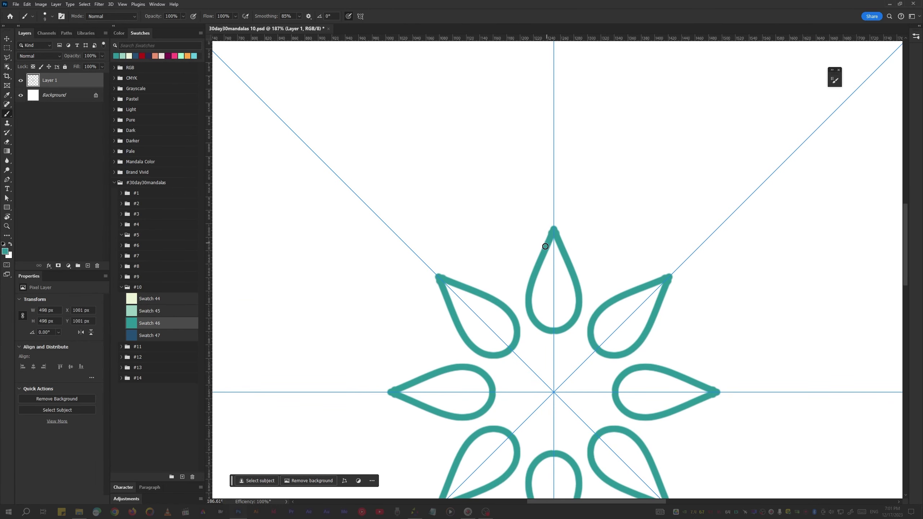
# Paint over the eight teal teardrops to fill them solid.
pyautogui.moveTo(545, 246)
pyautogui.mouseDown()
pyautogui.moveTo(557, 342)
pyautogui.moveTo(516, 256)
pyautogui.moveTo(561, 134)
pyautogui.moveTo(546, 323)
pyautogui.moveTo(570, 342)
pyautogui.moveTo(560, 138)
pyautogui.moveTo(572, 347)
pyautogui.moveTo(583, 291)
pyautogui.moveTo(575, 240)
pyautogui.mouseUp()
pyautogui.scroll(2, 544, 330)
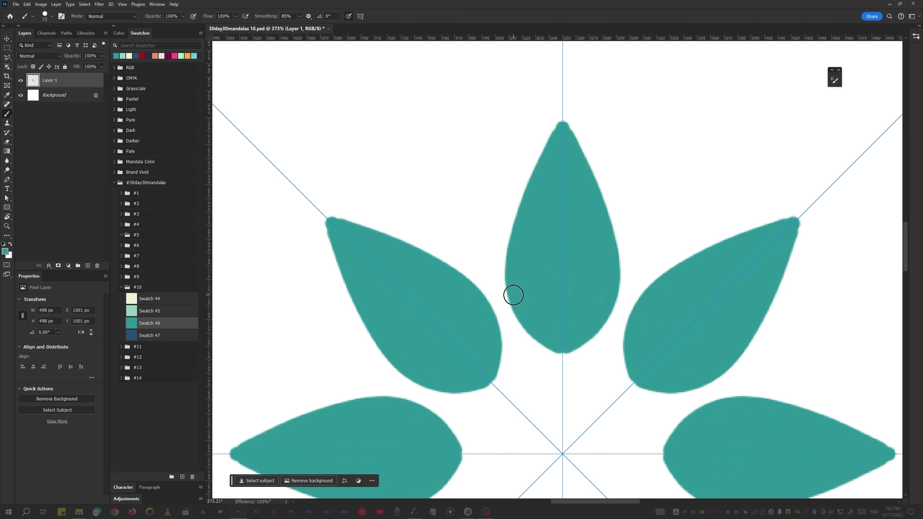
pyautogui.click(492, 284)
pyautogui.hotkey('ctrl', 'z')
# Erase the petal bases and edges into sharp pointed leaf shapes.
pyautogui.press('e')
pyautogui.moveTo(530, 162); pyautogui.dragTo(563, 122)
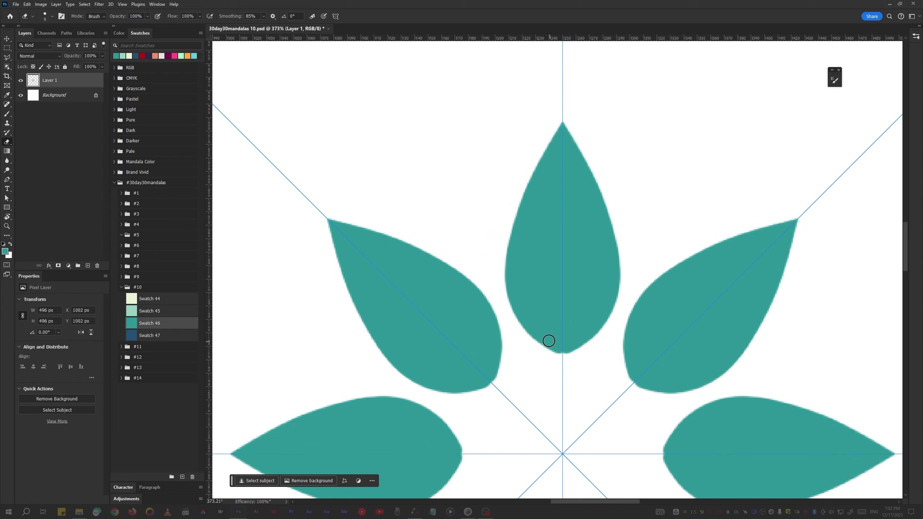
pyautogui.moveTo(548, 341)
pyautogui.mouseDown()
pyautogui.moveTo(493, 243)
pyautogui.moveTo(569, 102)
pyautogui.mouseUp()
pyautogui.moveTo(620, 211); pyautogui.dragTo(603, 319)
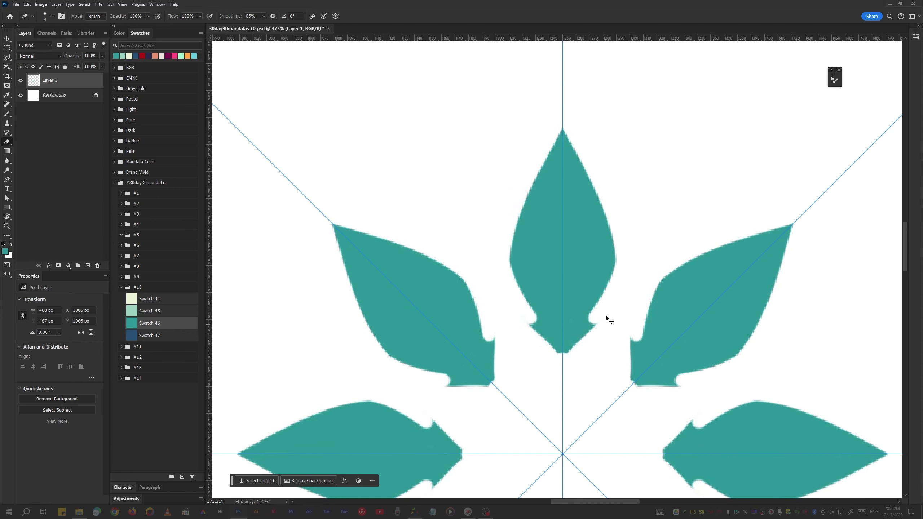
pyautogui.hotkey('ctrl', 'z')
# Try dark blue Swatch 47 strokes around the petals, then undo and delete them.
pyautogui.click(150, 335)
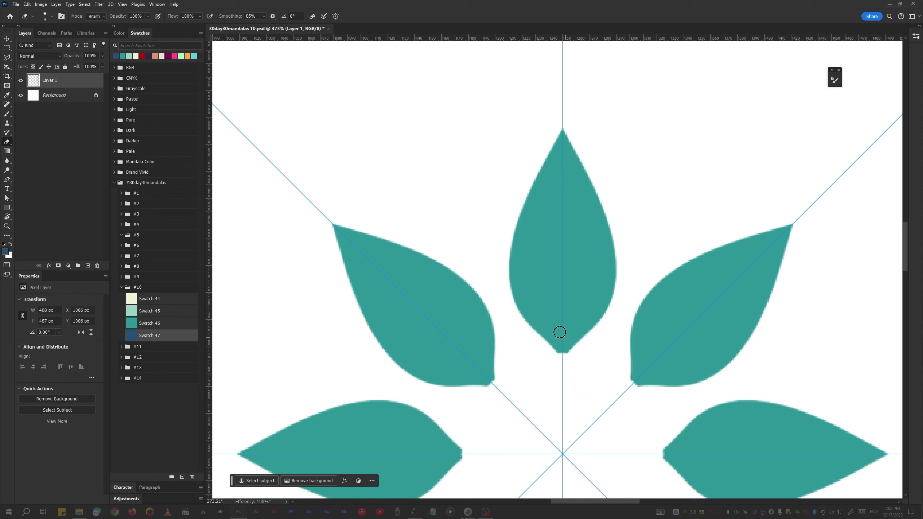
pyautogui.hotkey('alt', '[')
pyautogui.press('b')
pyautogui.moveTo(562, 351)
pyautogui.mouseDown()
pyautogui.moveTo(562, 365)
pyautogui.moveTo(527, 208)
pyautogui.mouseUp()
pyautogui.hotkey('ctrl', 'z')
pyautogui.hotkey('ctrl', 'z')
pyautogui.click(561, 353)
pyautogui.moveTo(553, 345); pyautogui.dragTo(515, 377)
pyautogui.hotkey('ctrl', 'z')
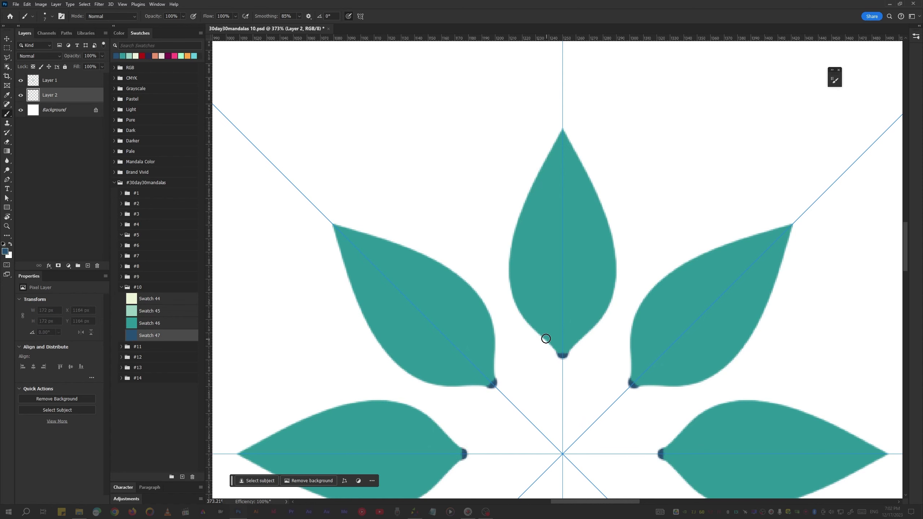
pyautogui.moveTo(562, 353); pyautogui.dragTo(562, 359)
pyautogui.hotkey('ctrl', 'z')
pyautogui.scroll(2, 508, 249)
pyautogui.moveTo(505, 313)
pyautogui.mouseDown()
pyautogui.moveTo(499, 228)
pyautogui.moveTo(568, 144)
pyautogui.mouseUp()
pyautogui.press('Delete')
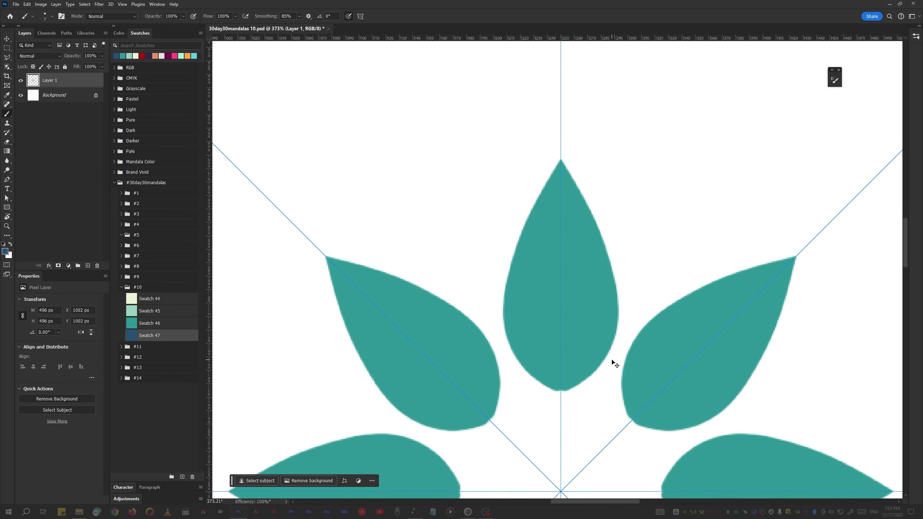
# Erase a midrib and curved side veins into each narrowed teal leaf.
pyautogui.press('e')
pyautogui.moveTo(506, 357); pyautogui.dragTo(544, 178)
pyautogui.hotkey('ctrl', 'z')
pyautogui.hotkey('ctrl', 'z')
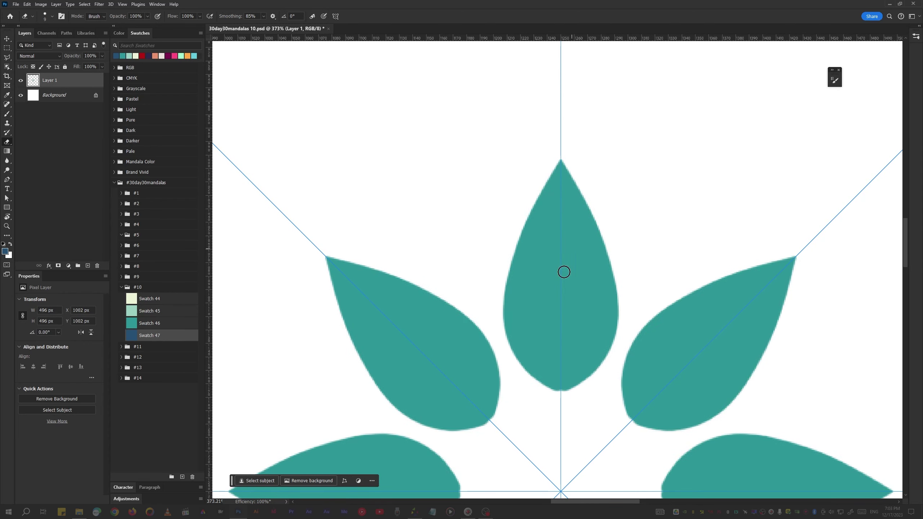
pyautogui.moveTo(524, 362)
pyautogui.mouseDown()
pyautogui.moveTo(535, 204)
pyautogui.moveTo(566, 150)
pyautogui.moveTo(521, 291)
pyautogui.mouseUp()
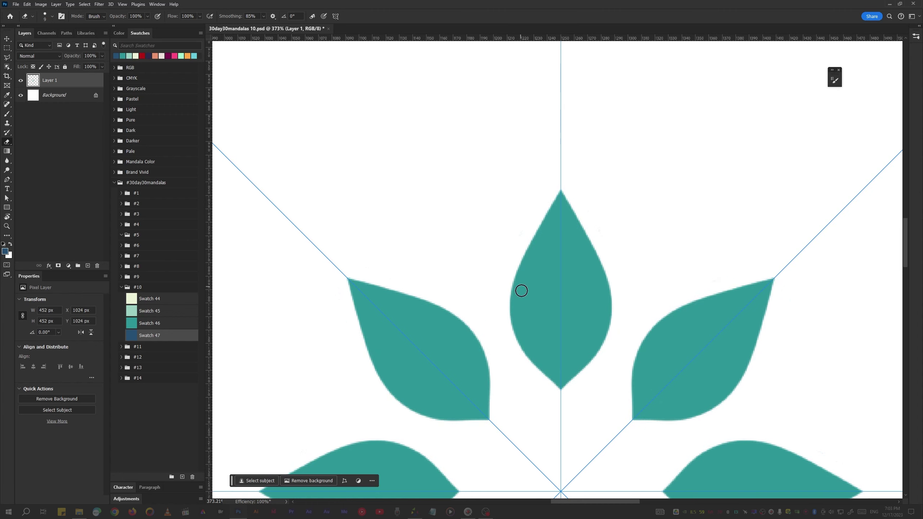
pyautogui.moveTo(556, 317)
pyautogui.mouseDown()
pyautogui.moveTo(565, 360)
pyautogui.moveTo(485, 299)
pyautogui.mouseUp()
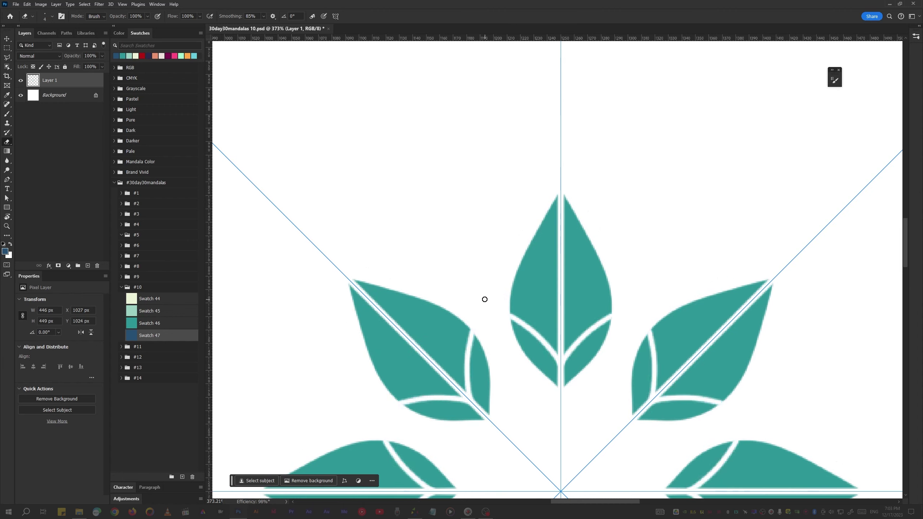
pyautogui.moveTo(557, 319)
pyautogui.mouseDown()
pyautogui.moveTo(512, 290)
pyautogui.moveTo(541, 229)
pyautogui.mouseUp()
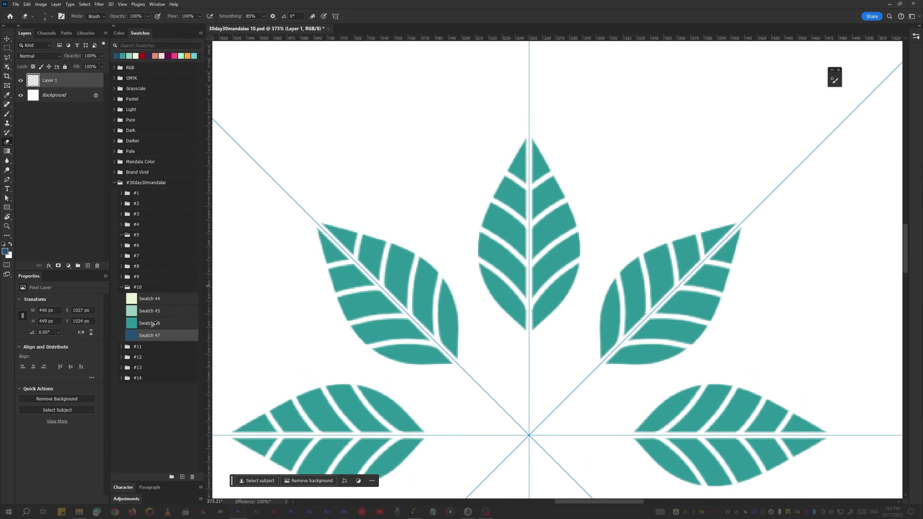
# Paint a thick dark blue outline around the teal leaves on Layer 2.
pyautogui.press('b')
pyautogui.moveTo(515, 336)
pyautogui.mouseDown()
pyautogui.moveTo(461, 274)
pyautogui.moveTo(465, 197)
pyautogui.mouseUp()
pyautogui.hotkey('ctrl', 'z')
pyautogui.hotkey('ctrl', 'z')
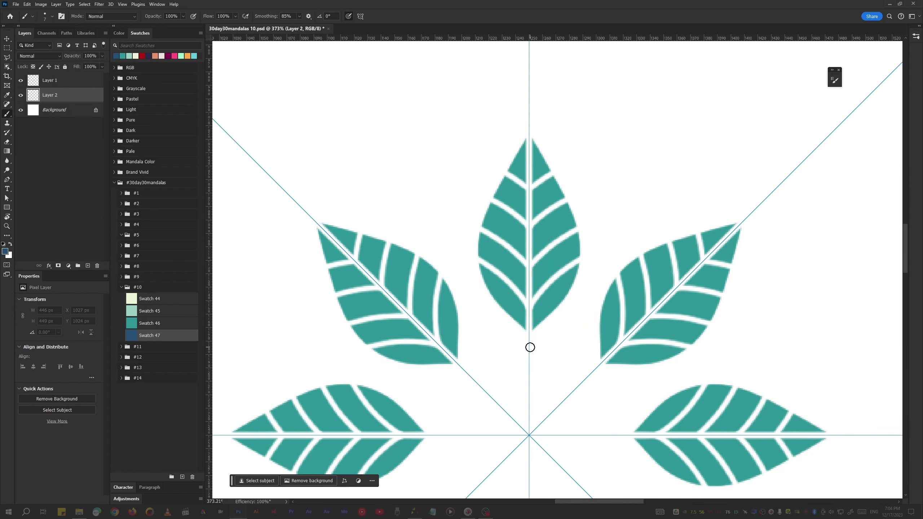
pyautogui.moveTo(530, 347)
pyautogui.mouseDown()
pyautogui.moveTo(530, 127)
pyautogui.moveTo(498, 203)
pyautogui.moveTo(503, 301)
pyautogui.moveTo(531, 335)
pyautogui.moveTo(467, 291)
pyautogui.moveTo(468, 254)
pyautogui.mouseUp()
pyautogui.hotkey('ctrl', 'z')
pyautogui.hotkey('ctrl', 'z')
pyautogui.press('[')
pyautogui.press('[')
pyautogui.press('[')
pyautogui.hotkey('ctrl', 'z')
pyautogui.moveTo(528, 343)
pyautogui.mouseDown()
pyautogui.moveTo(475, 296)
pyautogui.moveTo(461, 210)
pyautogui.moveTo(538, 113)
pyautogui.moveTo(510, 143)
pyautogui.moveTo(462, 265)
pyautogui.moveTo(529, 347)
pyautogui.mouseUp()
pyautogui.hotkey('ctrl', 'z')
pyautogui.scroll(2, 549, 347)
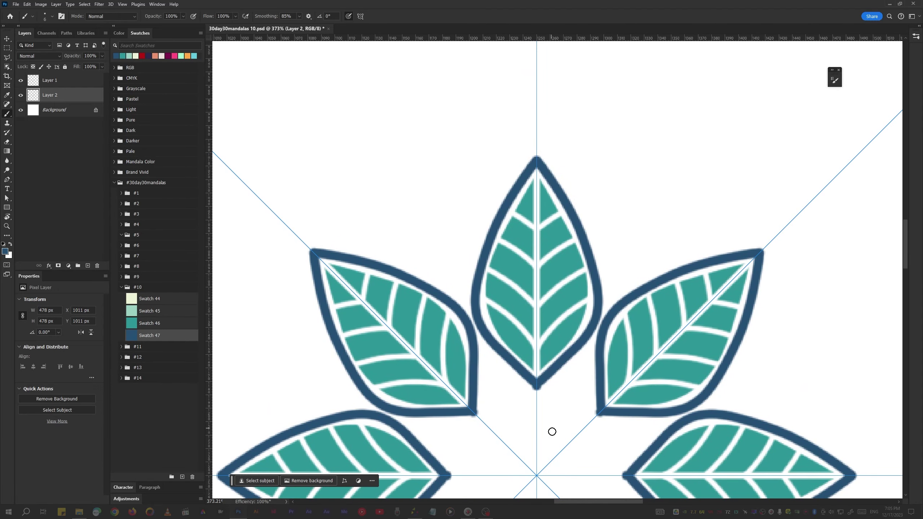
pyautogui.hotkey('ctrl', 'z')
pyautogui.scroll(1, 487, 301)
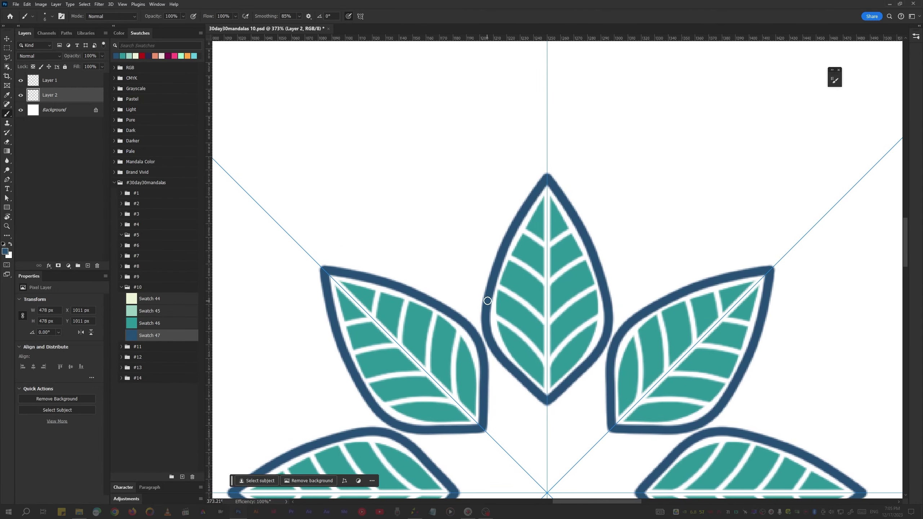
# Erase the outline where leaves overlap, then paint a petal flower at the centre.
pyautogui.press('e')
pyautogui.moveTo(481, 304); pyautogui.dragTo(487, 347)
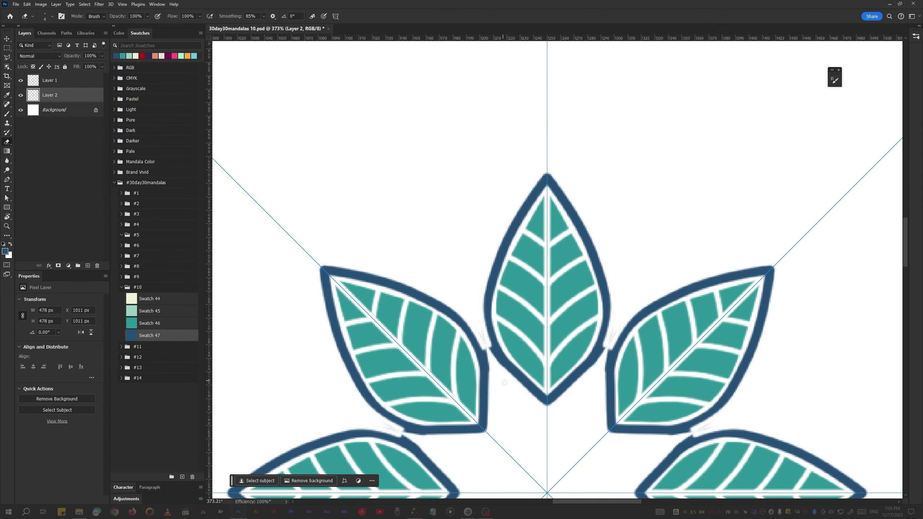
pyautogui.hotkey('ctrl', 'z')
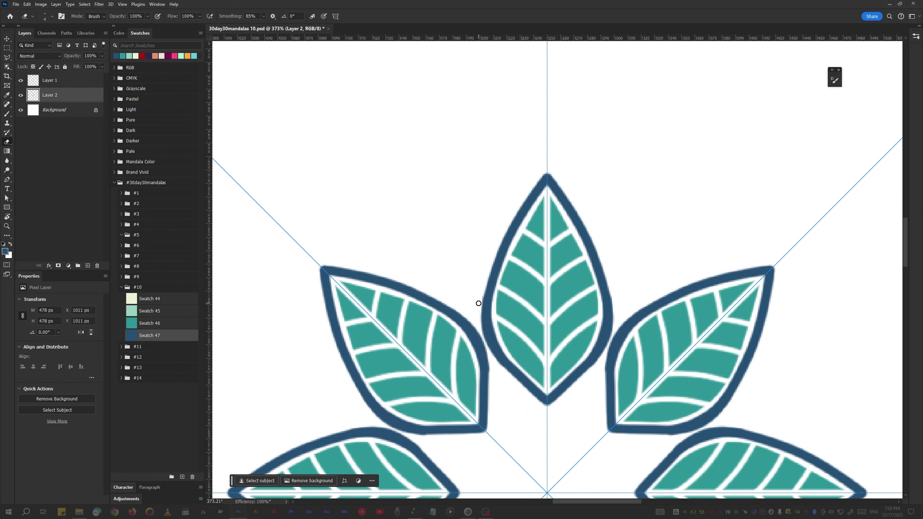
pyautogui.moveTo(477, 302); pyautogui.dragTo(506, 380)
pyautogui.hotkey('ctrl', 'z')
pyautogui.moveTo(482, 301); pyautogui.dragTo(502, 382)
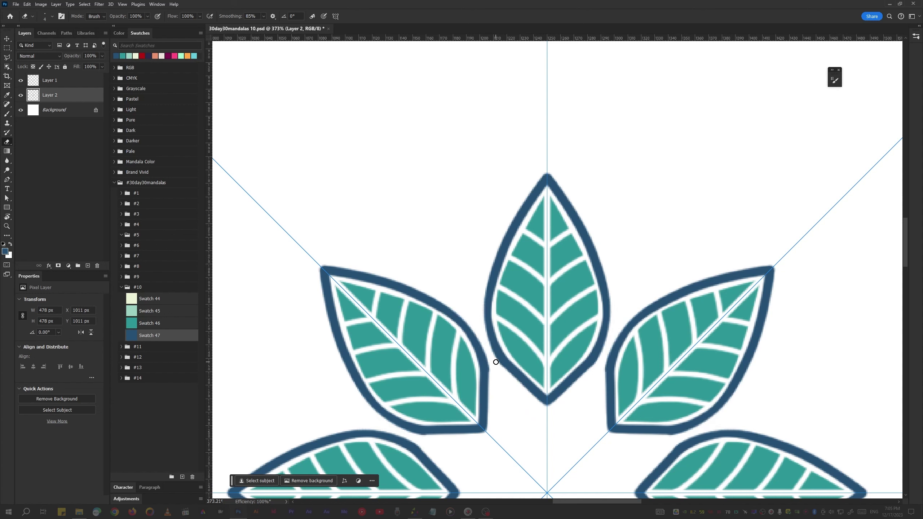
pyautogui.scroll(-2, 561, 150)
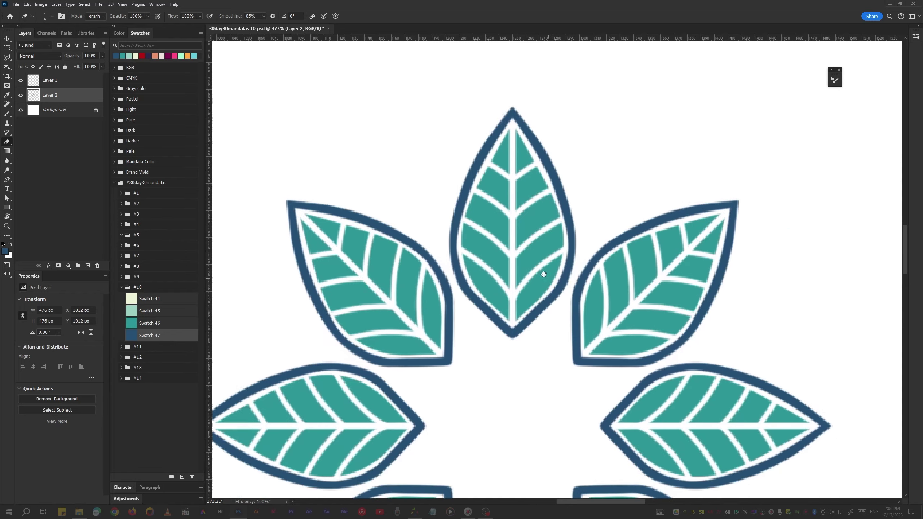
pyautogui.scroll(2, 470, 344)
pyautogui.press('b')
pyautogui.moveTo(469, 344)
pyautogui.mouseDown()
pyautogui.moveTo(476, 326)
pyautogui.moveTo(446, 307)
pyautogui.moveTo(477, 378)
pyautogui.moveTo(432, 280)
pyautogui.mouseUp()
# Fill the centre flower's petals with dark blue, then mint green Swatch 45.
pyautogui.hotkey('ctrl', 'z')
pyautogui.hotkey('ctrl', 'z')
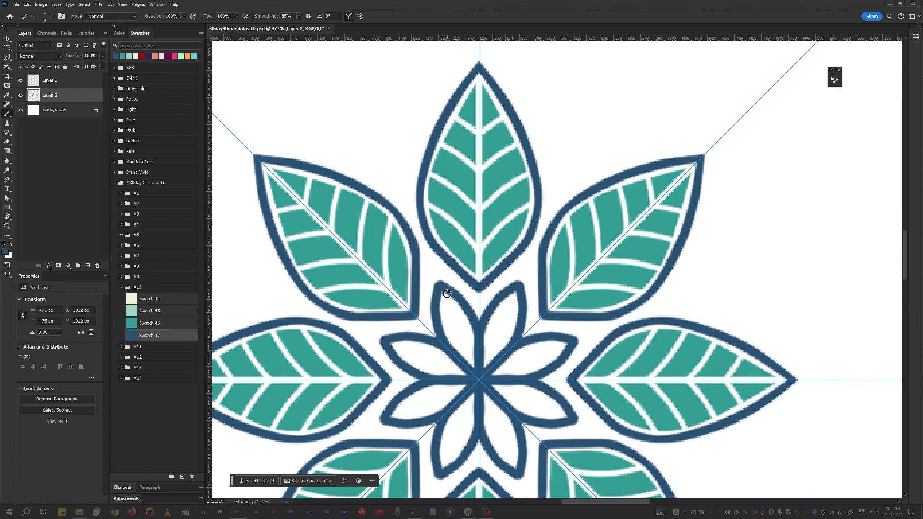
pyautogui.moveTo(447, 297); pyautogui.dragTo(456, 308)
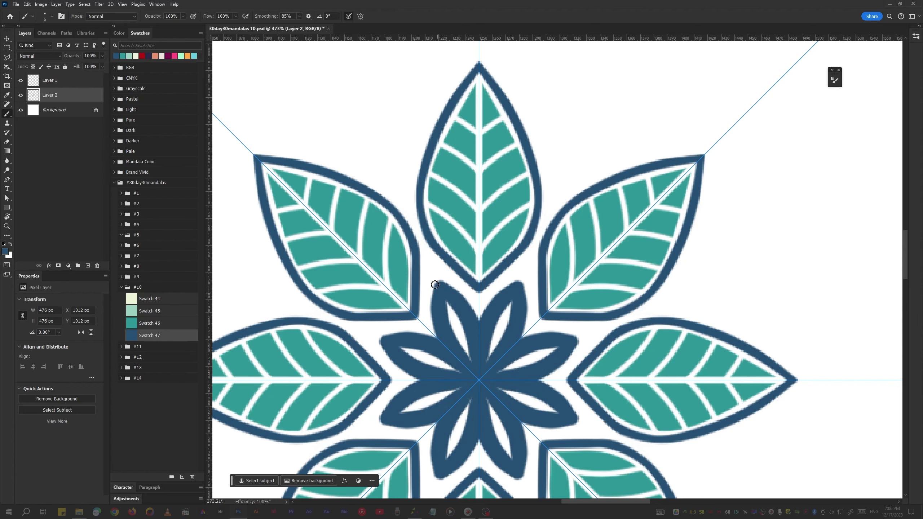
pyautogui.click(149, 323)
pyautogui.scroll(3, 446, 303)
pyautogui.click(149, 310)
pyautogui.click(448, 301)
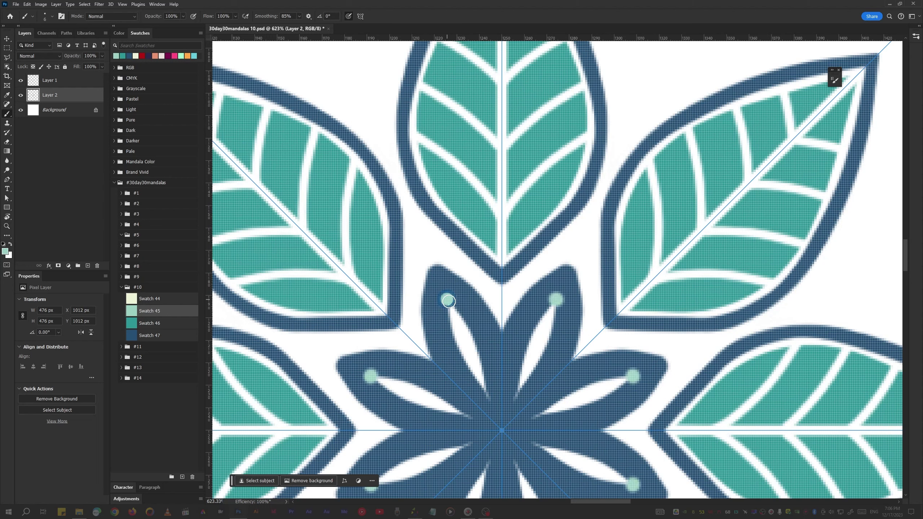
pyautogui.moveTo(448, 301); pyautogui.dragTo(489, 340)
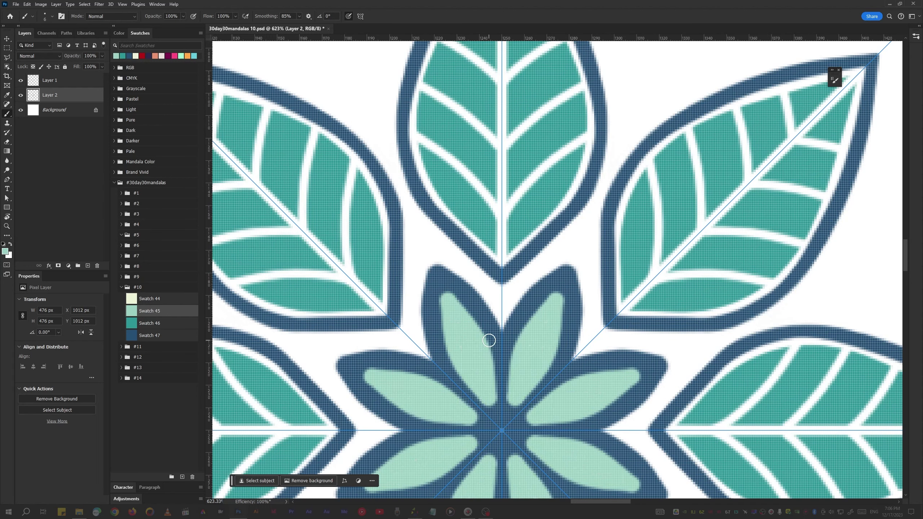
# Erase mint at the petal edges to reveal blue borders, then fit the image on screen.
pyautogui.press('e')
pyautogui.moveTo(443, 294); pyautogui.dragTo(577, 374)
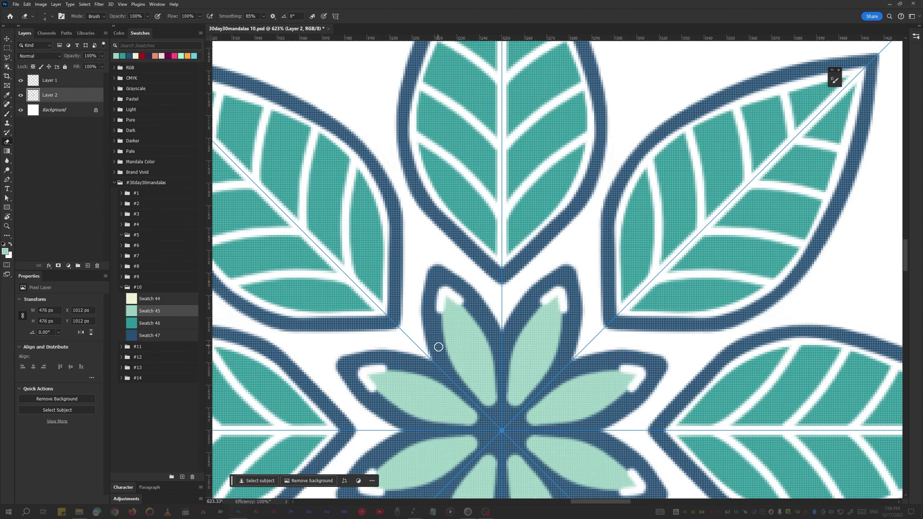
pyautogui.press('b')
pyautogui.hotkey('ctrl', '0')
# Pick pale green Swatch 44 and try leaf outlines above the teal leaves.
pyautogui.scroll(2, 473, 315)
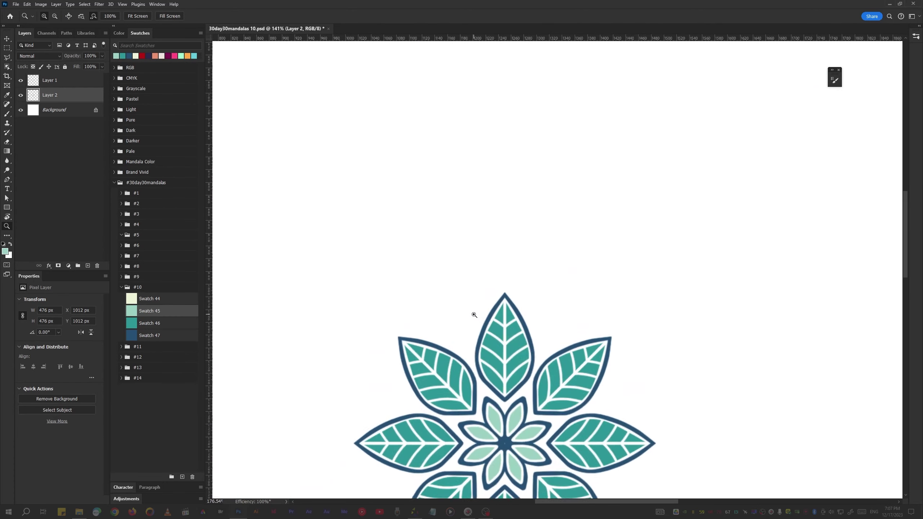
pyautogui.scroll(2, 469, 316)
pyautogui.click(160, 299)
pyautogui.scroll(2, 479, 338)
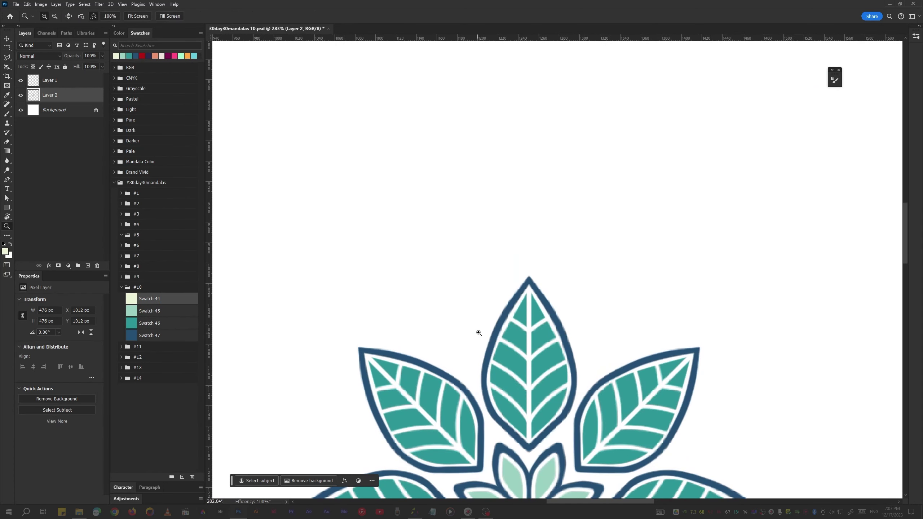
pyautogui.hotkey('ctrl', 'z')
pyautogui.moveTo(462, 344)
pyautogui.mouseDown()
pyautogui.moveTo(461, 263)
pyautogui.moveTo(401, 232)
pyautogui.mouseUp()
pyautogui.hotkey('ctrl', 'z')
pyautogui.click(464, 348)
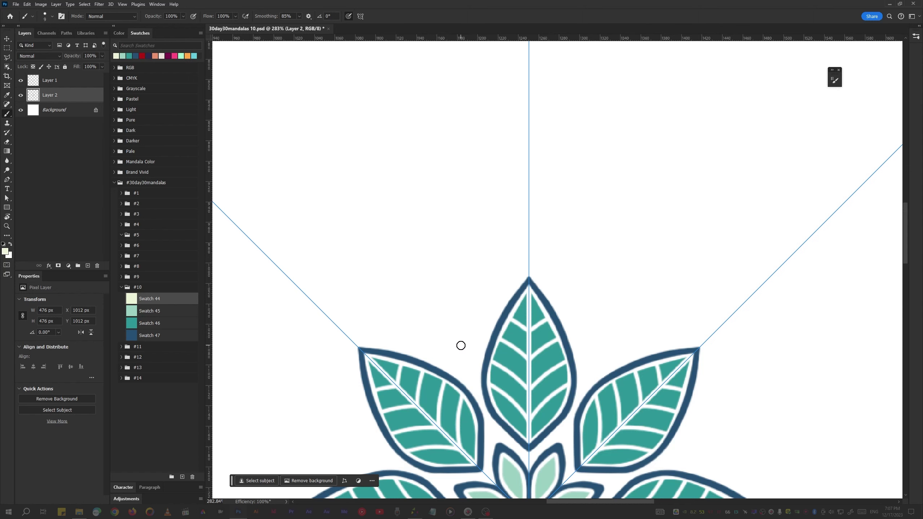
pyautogui.moveTo(461, 345)
pyautogui.mouseDown()
pyautogui.moveTo(490, 183)
pyautogui.moveTo(493, 213)
pyautogui.moveTo(447, 331)
pyautogui.mouseUp()
pyautogui.hotkey('ctrl', 'z')
# Paint curved pale green leaf outlines, fill them solid, and add an upper leaf.
pyautogui.moveTo(482, 198); pyautogui.dragTo(476, 256)
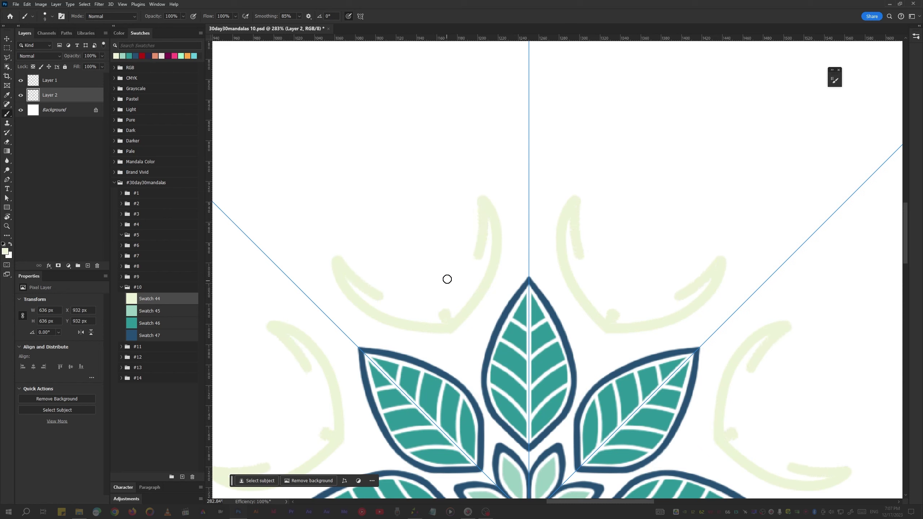
pyautogui.moveTo(451, 319)
pyautogui.mouseDown()
pyautogui.moveTo(480, 179)
pyautogui.moveTo(441, 328)
pyautogui.mouseUp()
pyautogui.hotkey('ctrl', 'z')
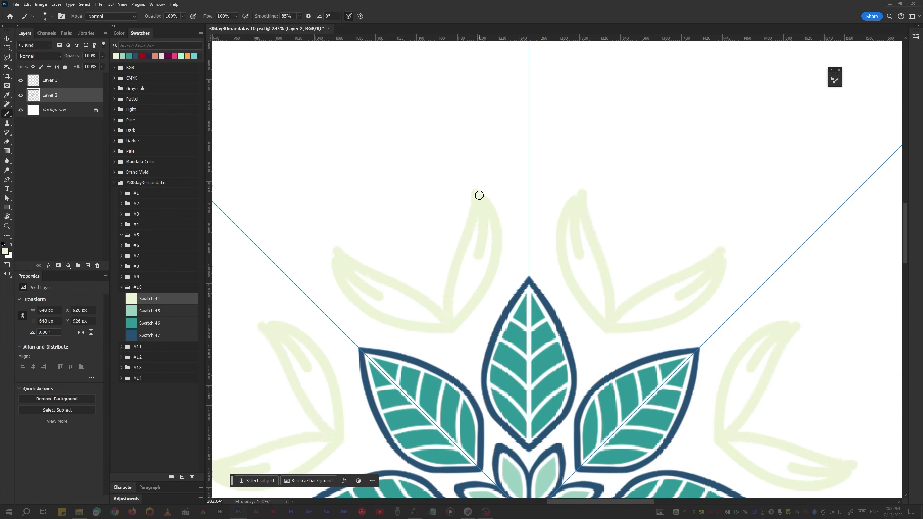
pyautogui.moveTo(490, 265)
pyautogui.mouseDown()
pyautogui.moveTo(476, 228)
pyautogui.moveTo(454, 298)
pyautogui.mouseUp()
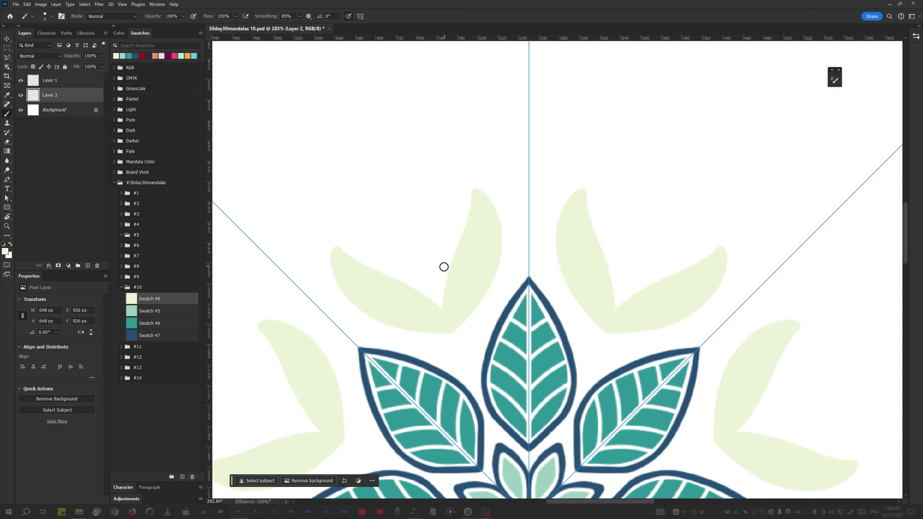
pyautogui.scroll(3, 444, 267)
pyautogui.moveTo(436, 316)
pyautogui.mouseDown()
pyautogui.moveTo(394, 227)
pyautogui.moveTo(404, 171)
pyautogui.moveTo(472, 338)
pyautogui.moveTo(412, 282)
pyautogui.moveTo(412, 206)
pyautogui.mouseUp()
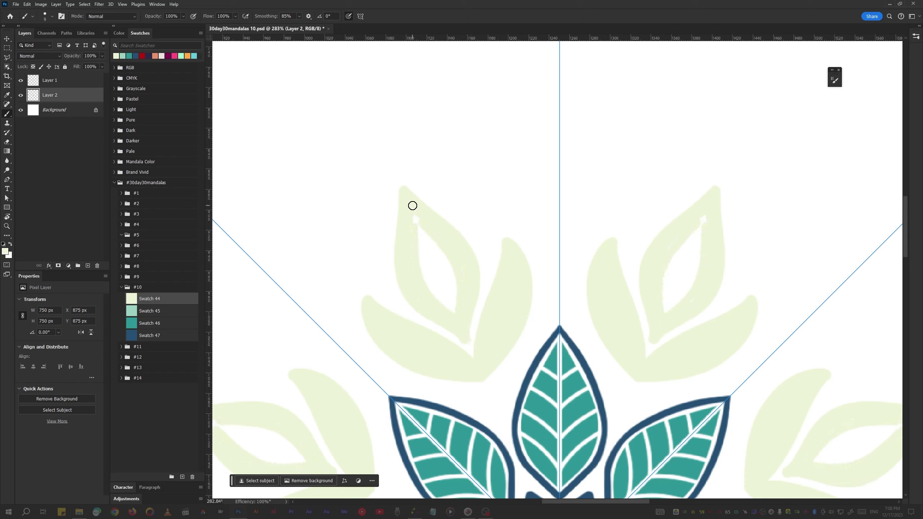
pyautogui.moveTo(449, 253); pyautogui.dragTo(414, 215)
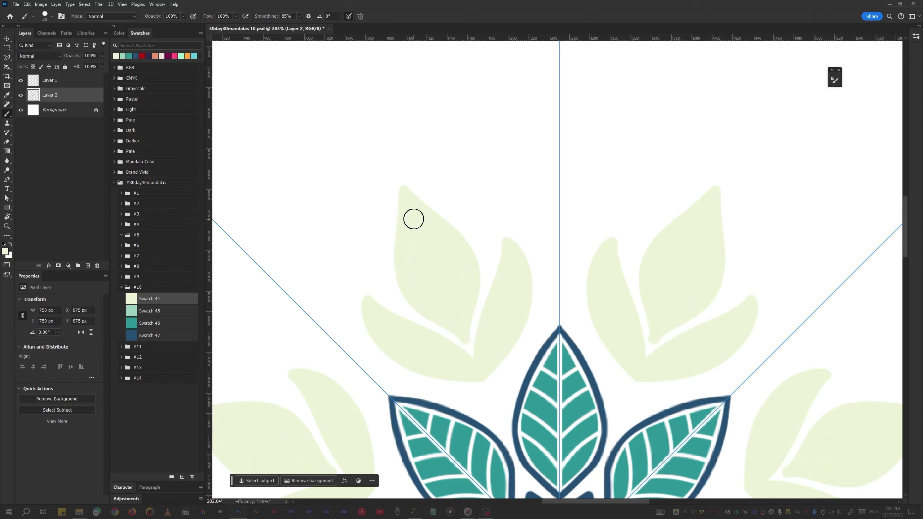
# Trim the pale green leaf tips and widen the white gaps between leaves.
pyautogui.scroll(3, 451, 293)
pyautogui.scroll(2, 422, 308)
pyautogui.press('e')
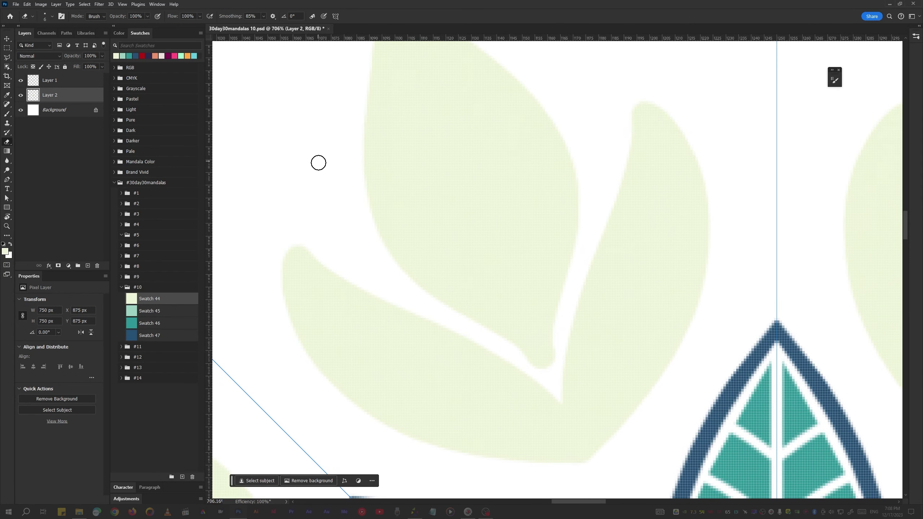
pyautogui.moveTo(342, 330)
pyautogui.mouseDown()
pyautogui.moveTo(293, 351)
pyautogui.moveTo(382, 434)
pyautogui.mouseUp()
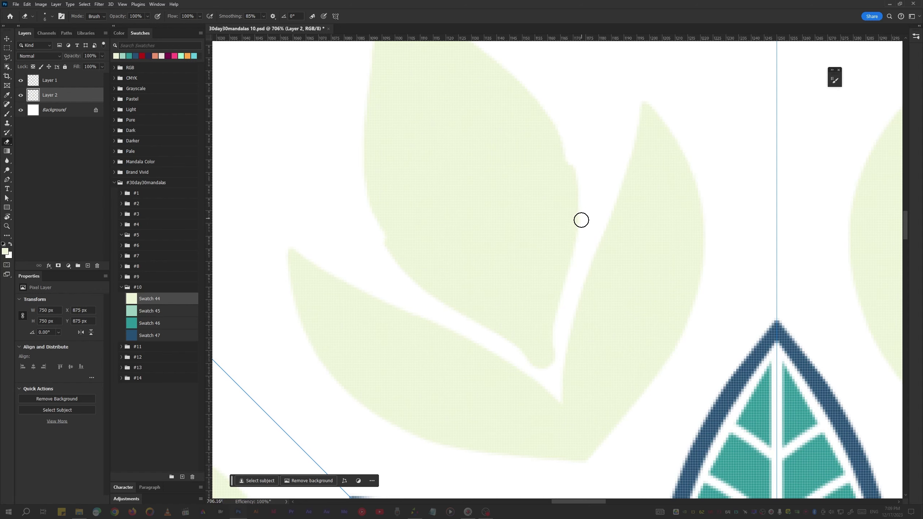
pyautogui.moveTo(581, 220)
pyautogui.mouseDown()
pyautogui.moveTo(548, 315)
pyautogui.moveTo(547, 373)
pyautogui.mouseUp()
# Trim the upper pale green leaf's edges and cut a white curve near its base.
pyautogui.scroll(3, 413, 119)
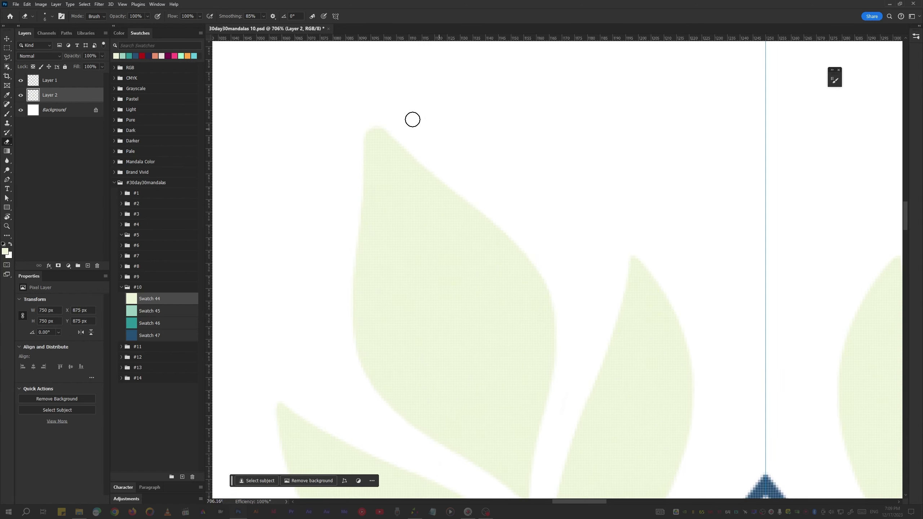
pyautogui.moveTo(443, 182); pyautogui.dragTo(577, 322)
pyautogui.scroll(-3, 543, 355)
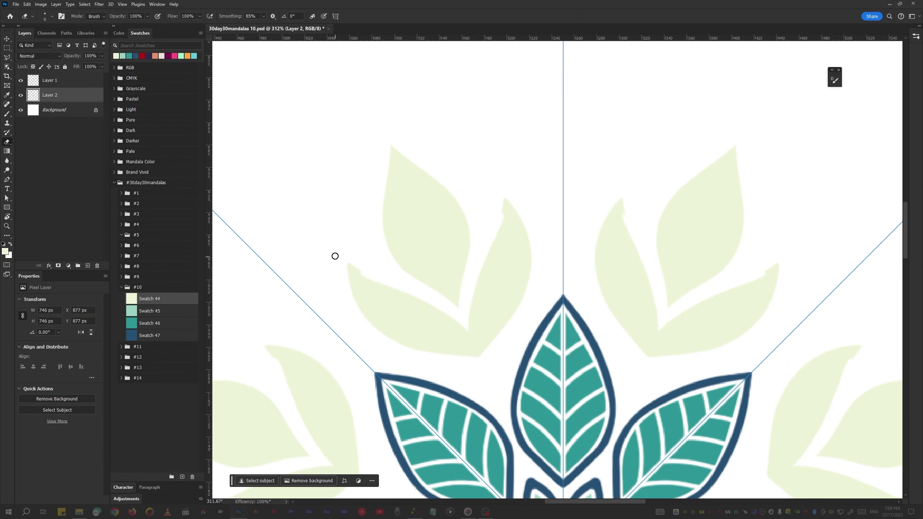
pyautogui.moveTo(510, 308)
pyautogui.mouseDown()
pyautogui.moveTo(463, 361)
pyautogui.moveTo(507, 288)
pyautogui.moveTo(517, 213)
pyautogui.mouseUp()
pyautogui.scroll(3, 495, 280)
# Replace the white highlight curves with curved white veins up the pale green leaves.
pyautogui.hotkey('ctrl', 'z')
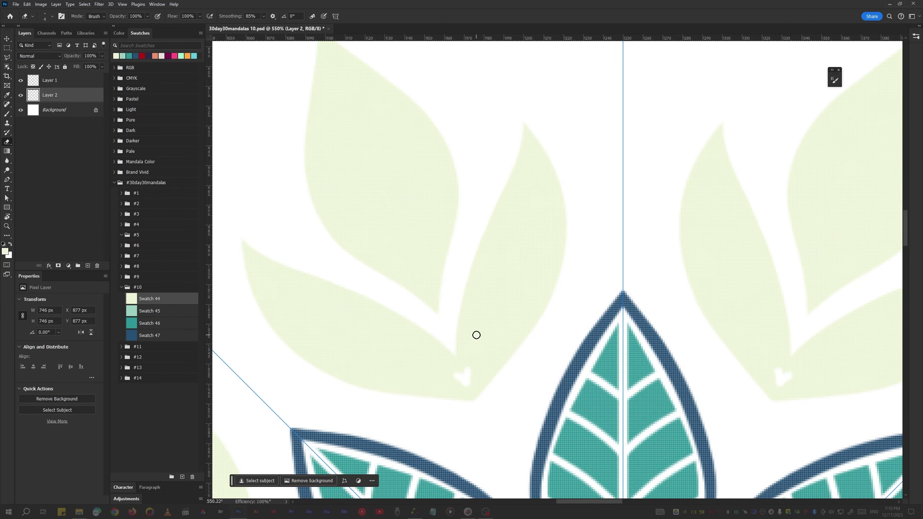
pyautogui.moveTo(477, 335); pyautogui.dragTo(526, 319)
pyautogui.hotkey('ctrl', 'z')
pyautogui.moveTo(471, 361); pyautogui.dragTo(621, 206)
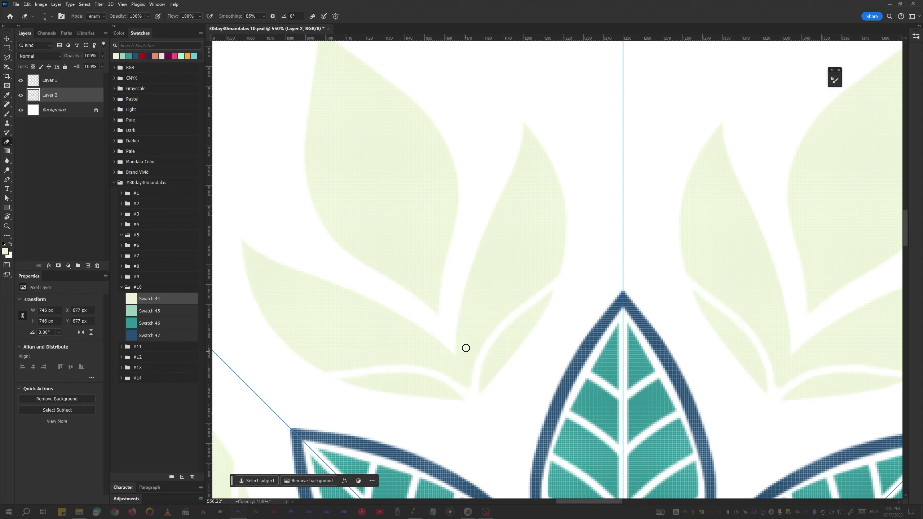
pyautogui.moveTo(465, 347); pyautogui.dragTo(543, 255)
pyautogui.moveTo(466, 321); pyautogui.dragTo(572, 169)
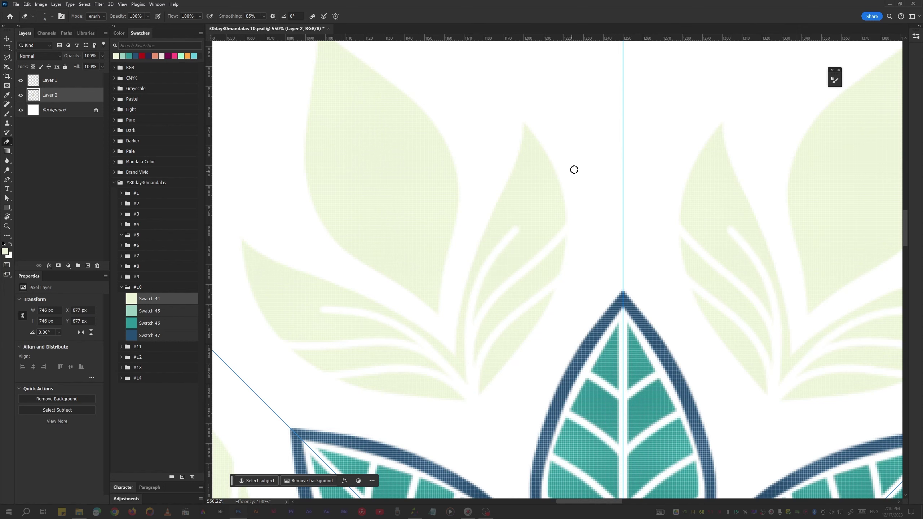
# Cut a long white vein up the left leaf, then select the Background layer.
pyautogui.scroll(2, 450, 338)
pyautogui.moveTo(455, 382)
pyautogui.mouseDown()
pyautogui.moveTo(392, 158)
pyautogui.moveTo(452, 399)
pyautogui.mouseUp()
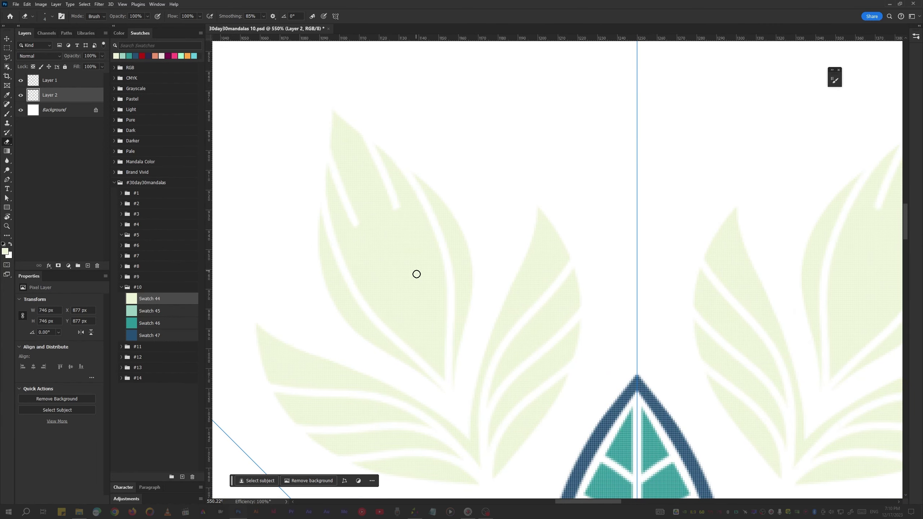
pyautogui.press('z')
pyautogui.scroll(-5, 456, 210)
pyautogui.scroll(5, 456, 211)
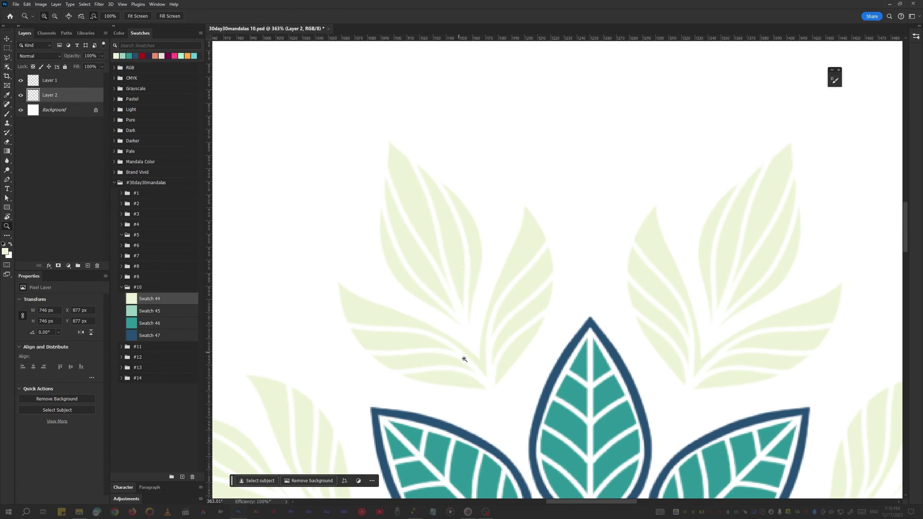
pyautogui.click(54, 109)
# Draw mirrored dark blue outlines around the upper pale green leaves, tip to base.
pyautogui.press('b')
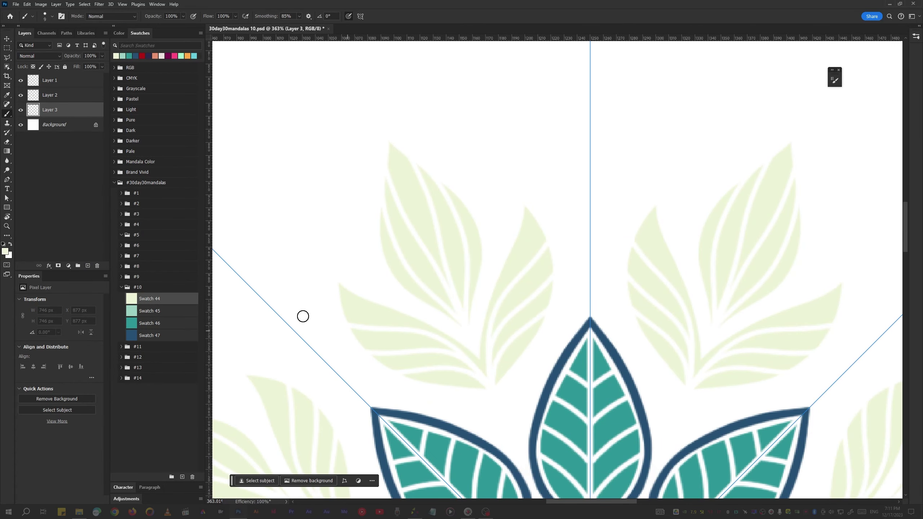
pyautogui.moveTo(494, 383)
pyautogui.mouseDown()
pyautogui.moveTo(476, 354)
pyautogui.moveTo(527, 192)
pyautogui.moveTo(509, 192)
pyautogui.moveTo(544, 230)
pyautogui.moveTo(479, 357)
pyautogui.mouseUp()
pyautogui.hotkey('ctrl', 'z')
pyautogui.hotkey('ctrl', 'z')
pyautogui.moveTo(497, 164)
pyautogui.mouseDown()
pyautogui.moveTo(543, 219)
pyautogui.moveTo(470, 369)
pyautogui.mouseUp()
pyautogui.moveTo(497, 165); pyautogui.dragTo(461, 285)
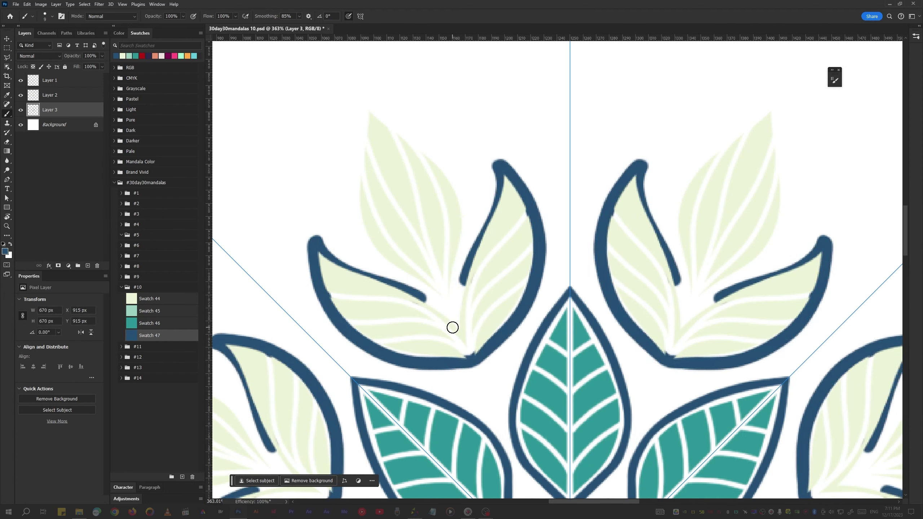
pyautogui.moveTo(452, 327); pyautogui.dragTo(460, 366)
pyautogui.moveTo(506, 195); pyautogui.dragTo(460, 365)
pyautogui.hotkey('ctrl', 'z')
pyautogui.hotkey('ctrl', 'z')
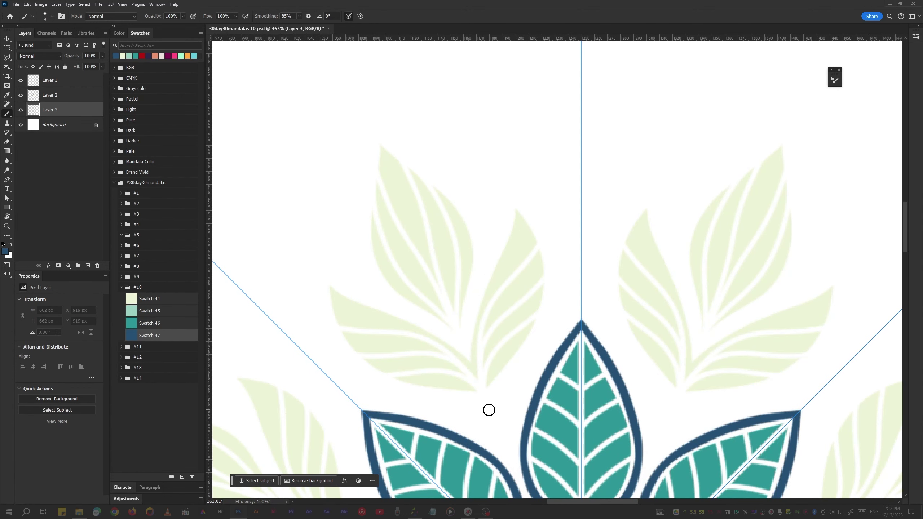
# Paint the pointed outer leaf outline rising to a peak, testing an eraser trim.
pyautogui.moveTo(489, 409)
pyautogui.mouseDown()
pyautogui.moveTo(376, 392)
pyautogui.moveTo(315, 331)
pyautogui.moveTo(319, 257)
pyautogui.moveTo(340, 259)
pyautogui.moveTo(371, 289)
pyautogui.moveTo(348, 172)
pyautogui.mouseUp()
pyautogui.hotkey('ctrl', 'z')
pyautogui.hotkey('ctrl', 'z')
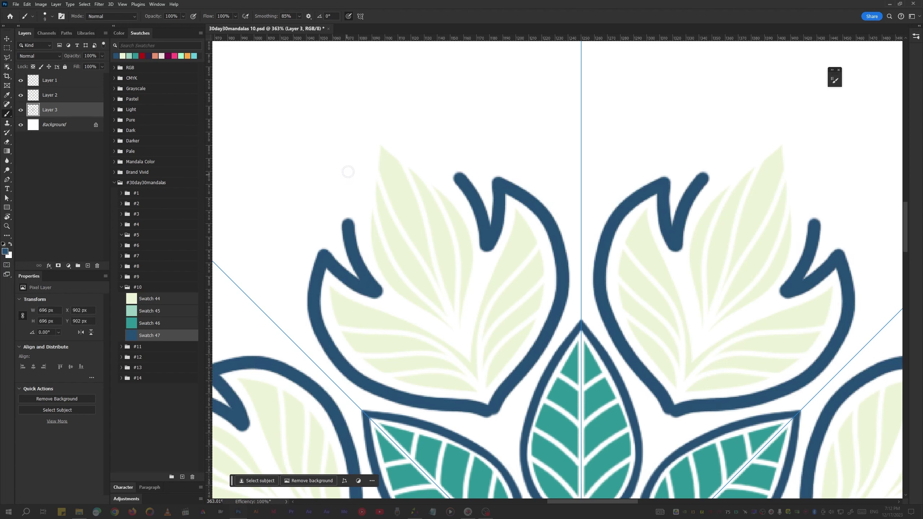
pyautogui.hotkey('ctrl', 'z')
pyautogui.hotkey('ctrl', 'z')
pyautogui.moveTo(358, 260); pyautogui.dragTo(371, 113)
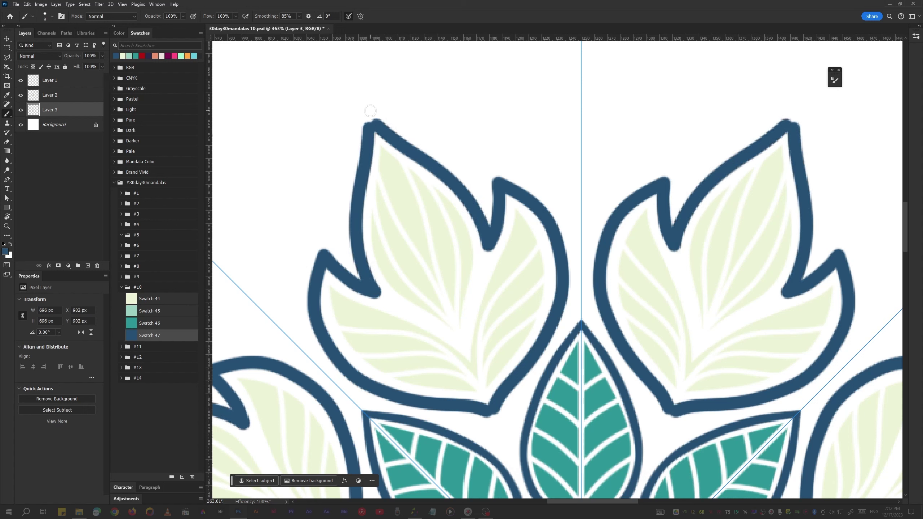
pyautogui.press('e')
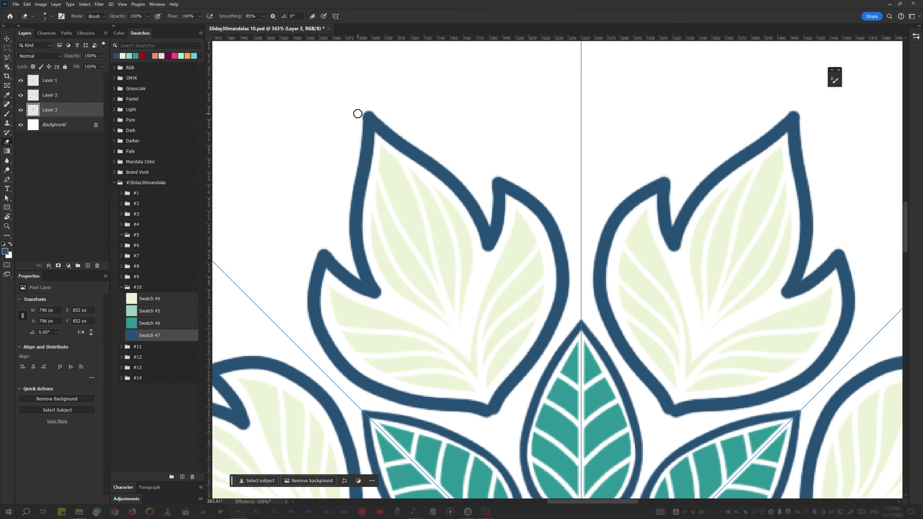
pyautogui.moveTo(332, 227); pyautogui.dragTo(298, 353)
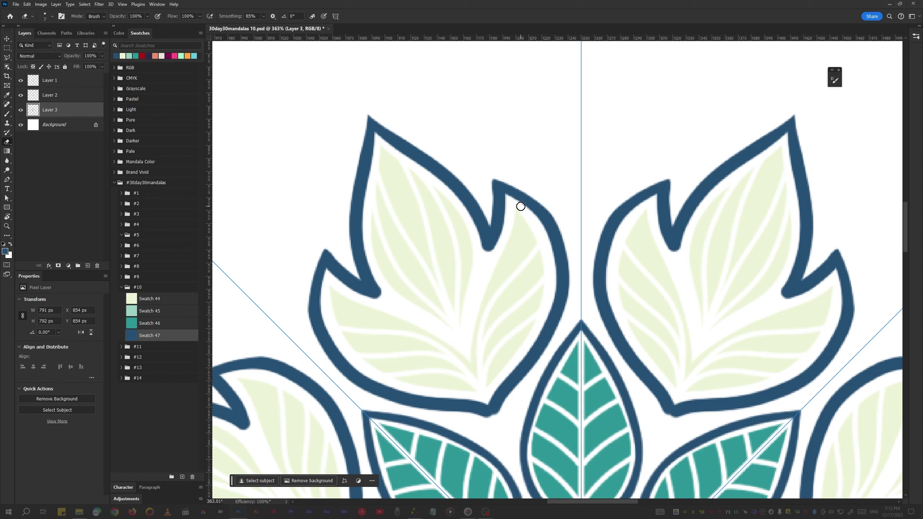
pyautogui.hotkey('ctrl', 'z')
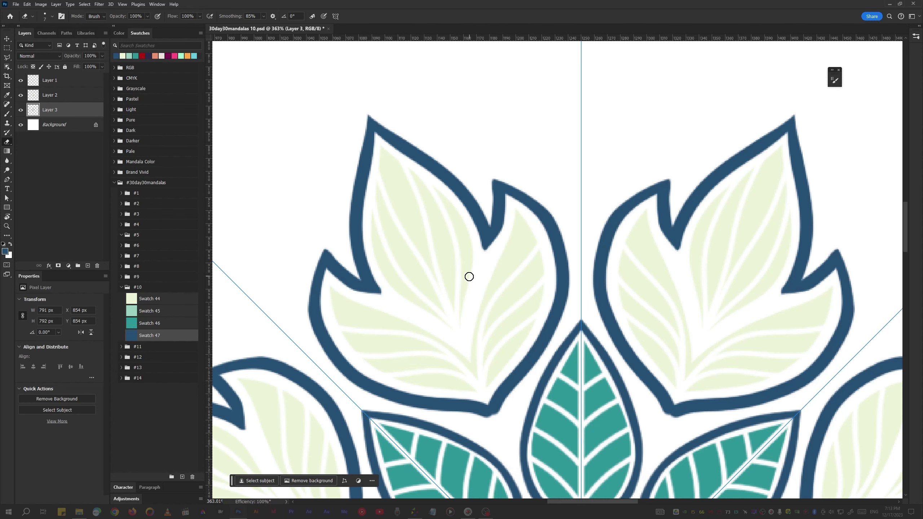
pyautogui.scroll(-5, 498, 282)
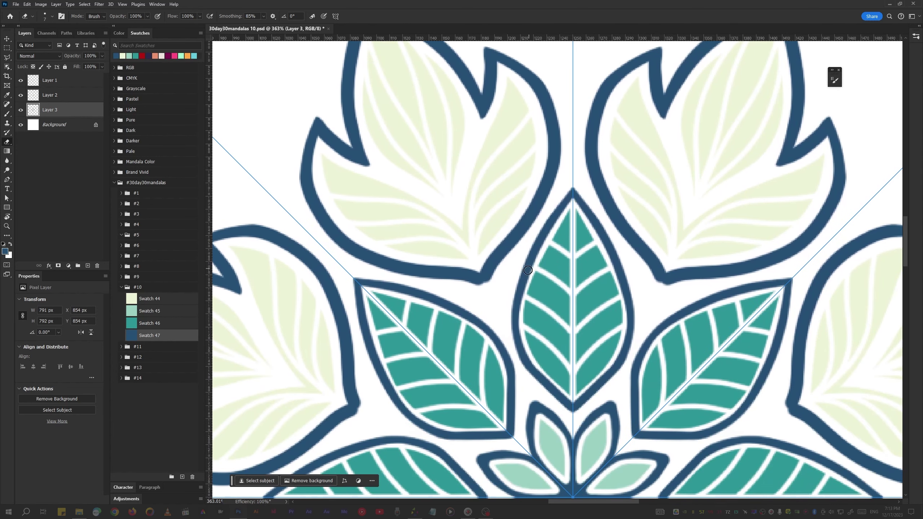
# Zoom in on the left outer leaf and repaint its outline smoother and thicker.
pyautogui.press('z')
pyautogui.moveTo(523, 254); pyautogui.dragTo(506, 398)
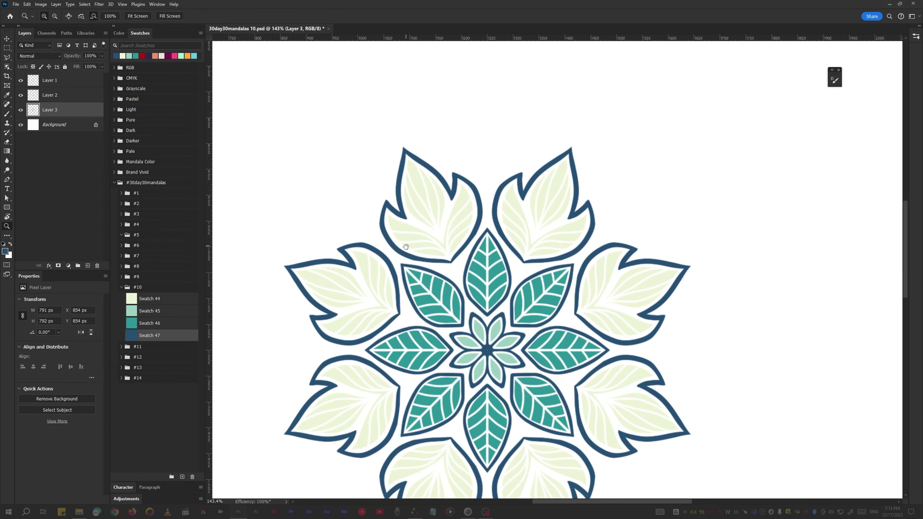
pyautogui.moveTo(405, 248)
pyautogui.mouseDown()
pyautogui.moveTo(417, 200)
pyautogui.moveTo(403, 173)
pyautogui.mouseUp()
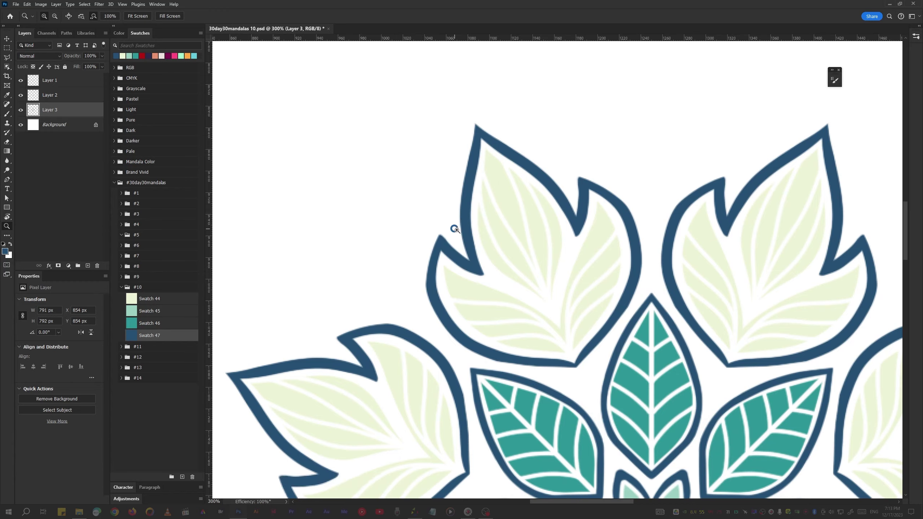
pyautogui.moveTo(453, 229); pyautogui.dragTo(469, 229)
pyautogui.press('b')
pyautogui.moveTo(427, 366); pyautogui.dragTo(429, 233)
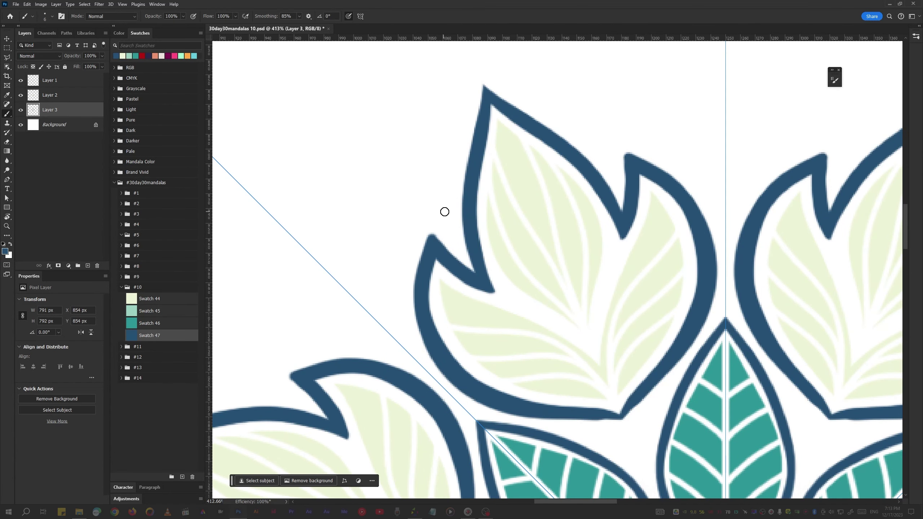
# Clean the outline along the left leaf edge and tip, then view the whole mandala.
pyautogui.press('e')
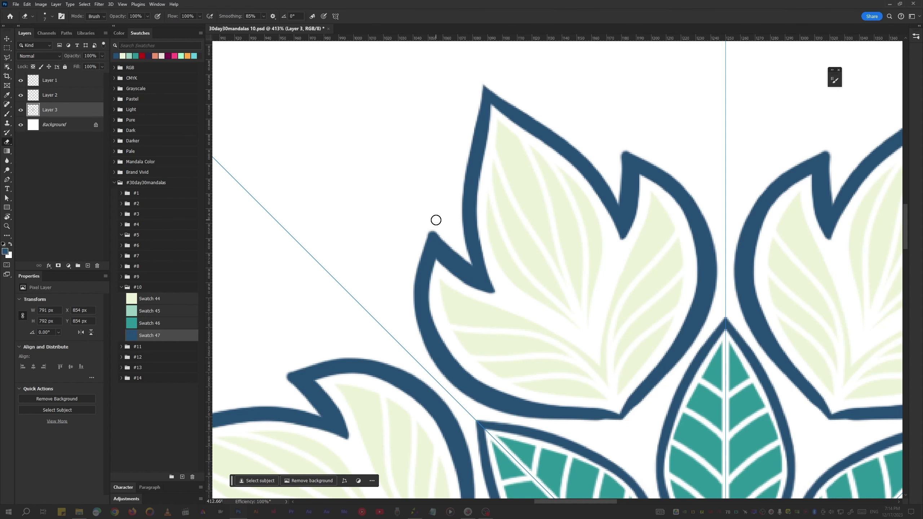
pyautogui.moveTo(434, 218); pyautogui.dragTo(394, 314)
pyautogui.scroll(1, 437, 149)
pyautogui.moveTo(447, 287); pyautogui.dragTo(467, 100)
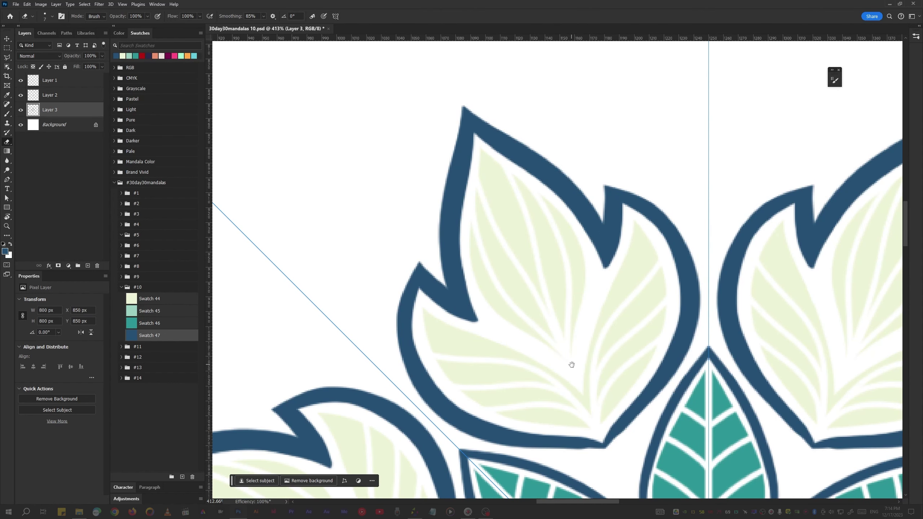
pyautogui.moveTo(571, 364); pyautogui.dragTo(486, 327)
pyautogui.press('z')
pyautogui.moveTo(529, 278); pyautogui.dragTo(414, 306)
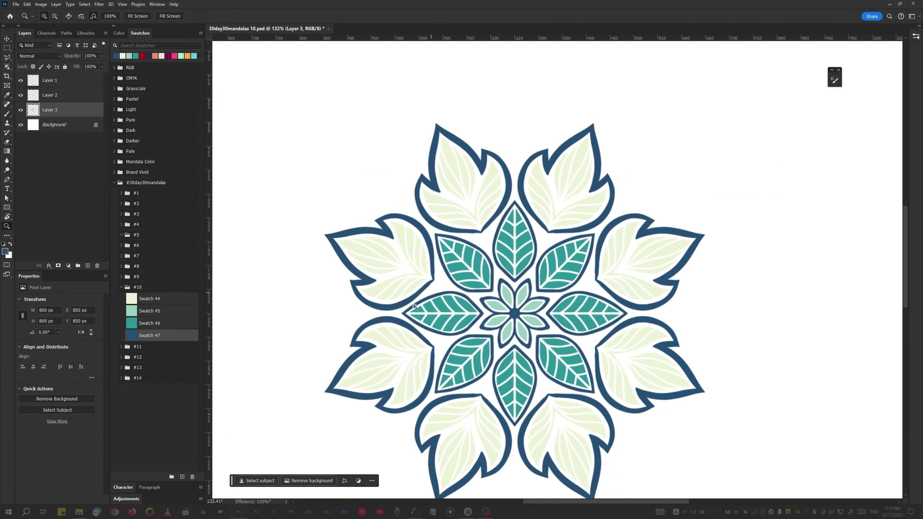
# Add a new layer for the background glow and pick the teal swatch.
pyautogui.click(166, 310)
pyautogui.press('b')
pyautogui.hotkey('ctrl', 'shift', 'alt', 'n')
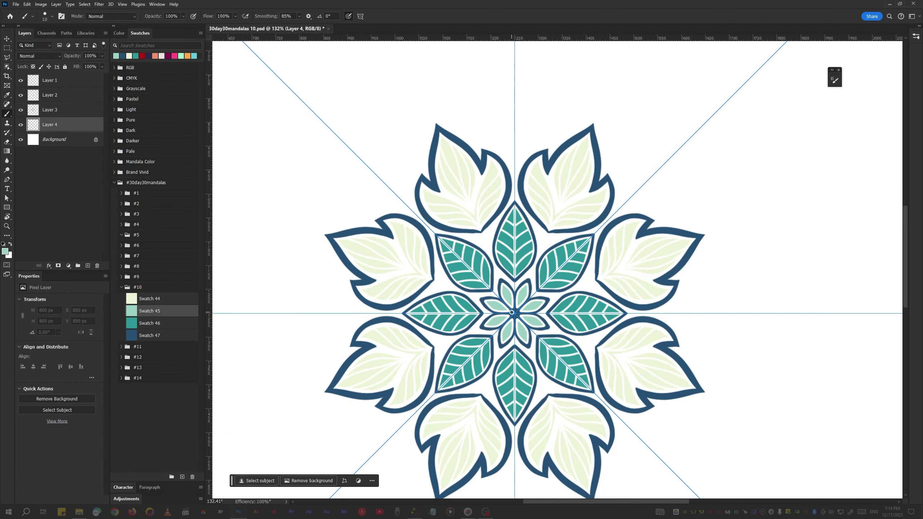
pyautogui.click(166, 298)
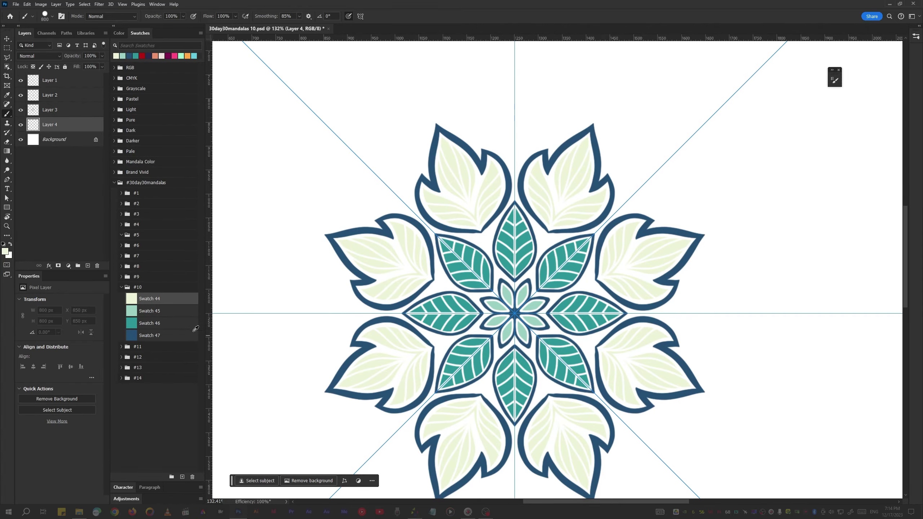
pyautogui.click(195, 327)
# Zoom out slightly, paint a large teal circle behind the mandala, then undo its hard edge.
pyautogui.press('z')
pyautogui.moveTo(522, 255); pyautogui.dragTo(510, 286)
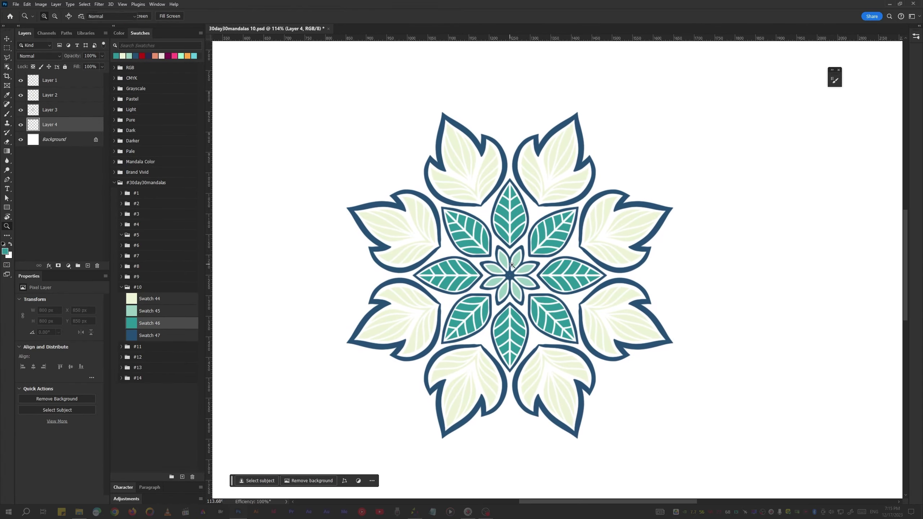
pyautogui.press('b')
pyautogui.click(512, 273)
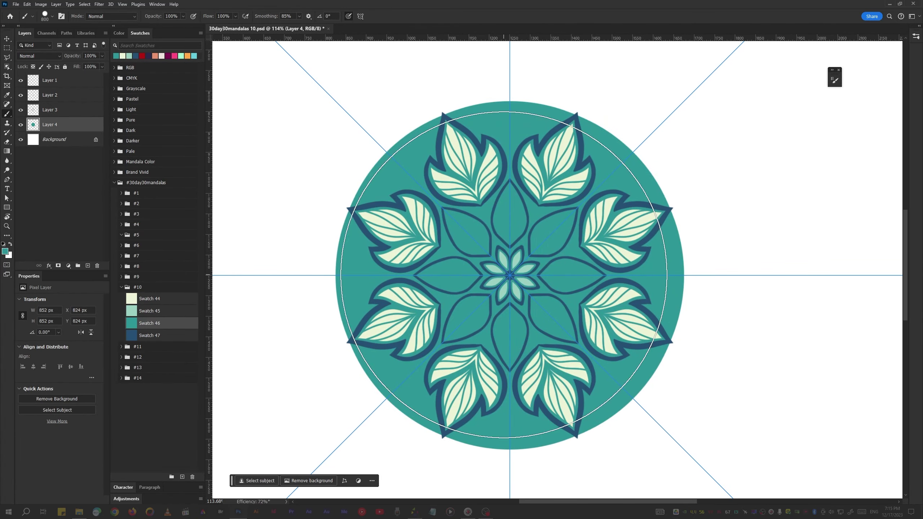
pyautogui.hotkey('ctrl', 'z')
# Paint a teal glow behind the mandala centre with a smaller brush, undo the dark fill, and shrink the brush further.
pyautogui.rightClick(508, 266)
pyautogui.press('Escape')
pyautogui.press('[')
pyautogui.press('[')
pyautogui.press('[')
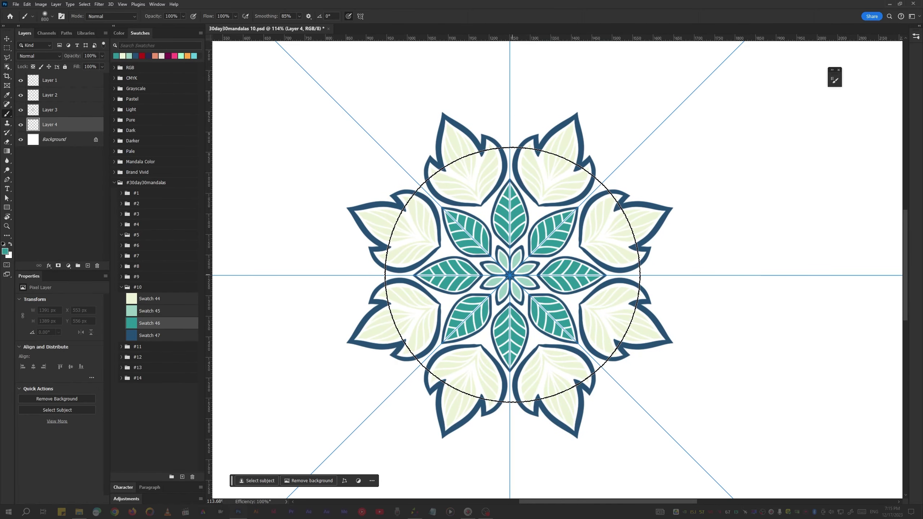
pyautogui.click(510, 275)
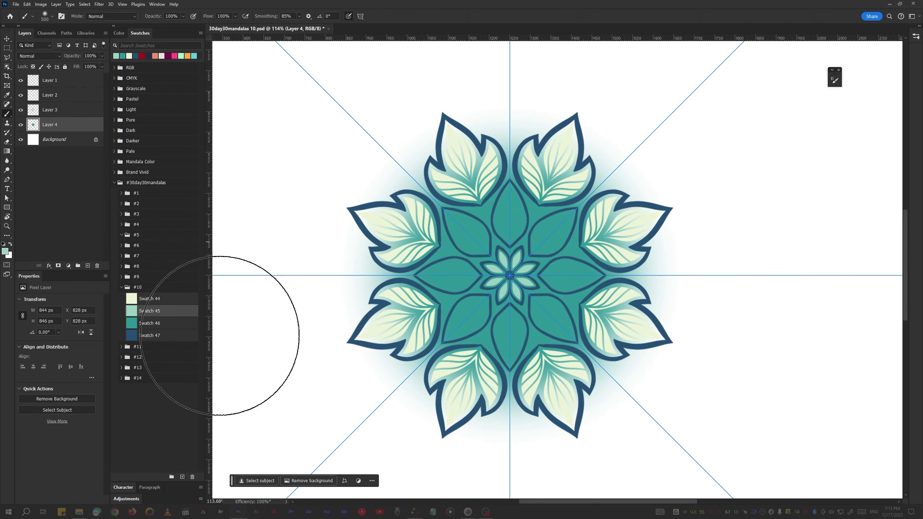
pyautogui.hotkey('ctrl', 'z')
pyautogui.press('[')
pyautogui.press('[')
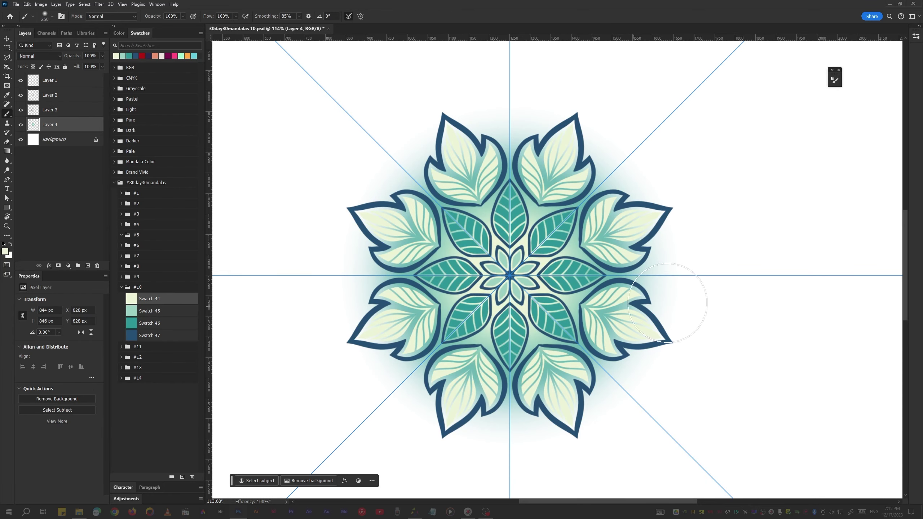